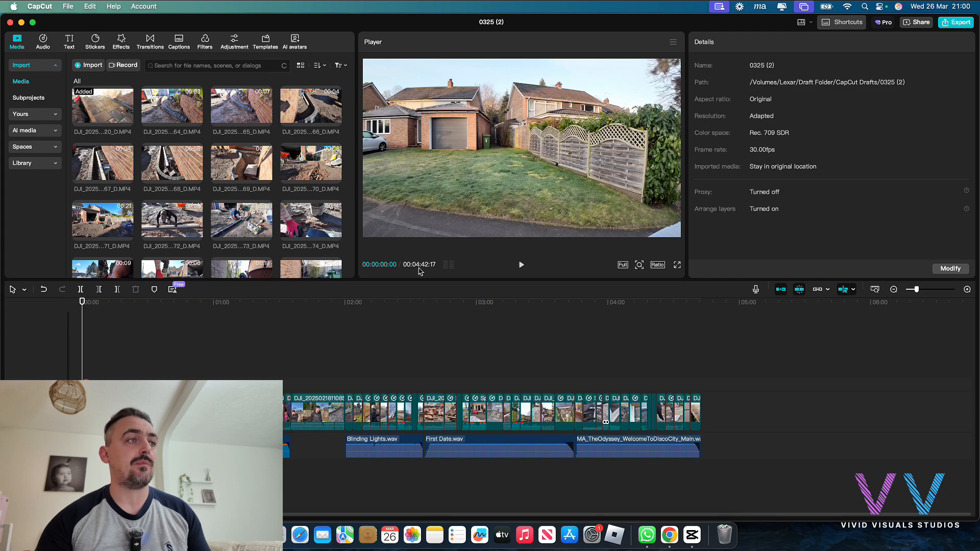
# - Review the existing edit by playing parts of the opening and scrubbing through to the end of the last clip
pyautogui.click(82, 304)
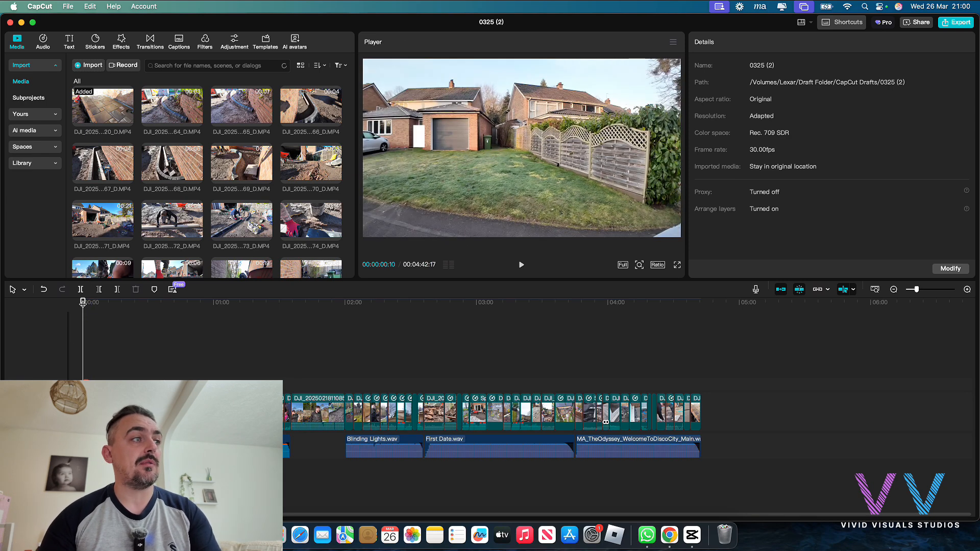
pyautogui.press('space')
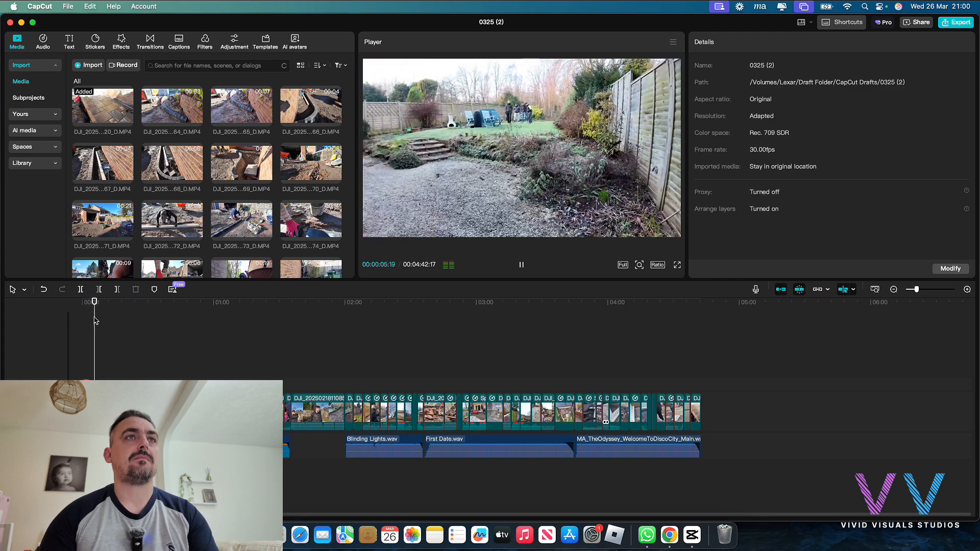
pyautogui.press('space')
pyautogui.moveTo(97, 302); pyautogui.dragTo(142, 316)
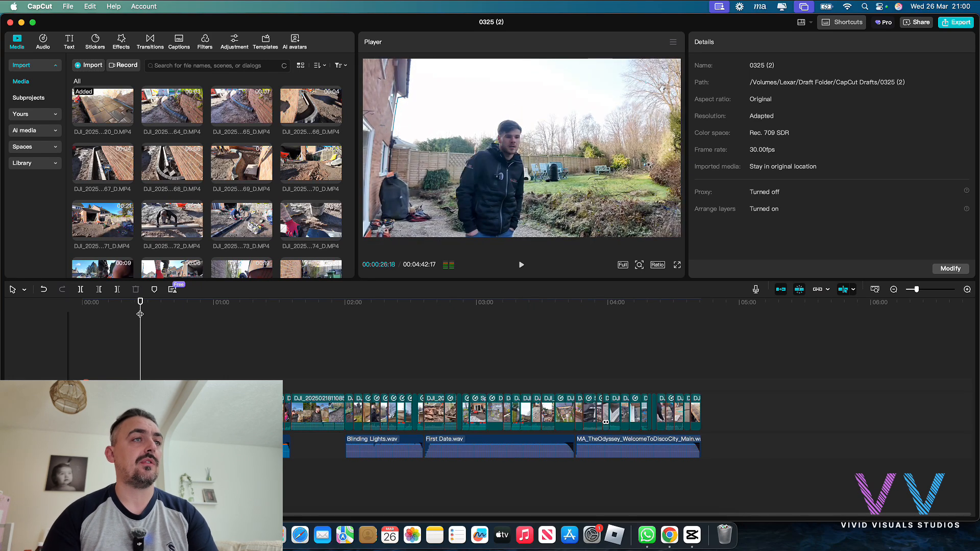
pyautogui.press('space')
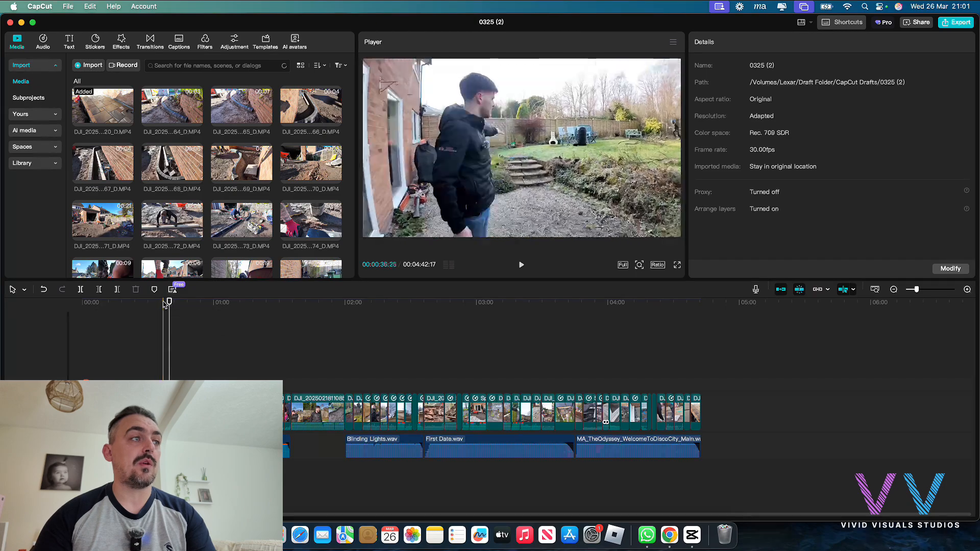
pyautogui.moveTo(168, 304); pyautogui.dragTo(695, 338)
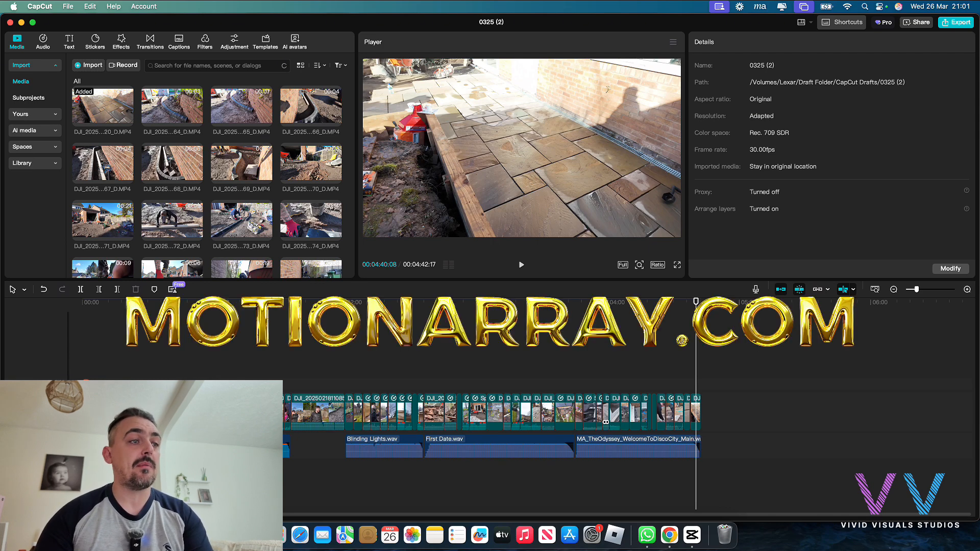
# - Add MA_RexChroma_RhythmNumber7_Main.wav from Finder to the timeline, on the existing music track directly after the Welcome To Disco City track
pyautogui.click(255, 535)
pyautogui.moveTo(582, 202)
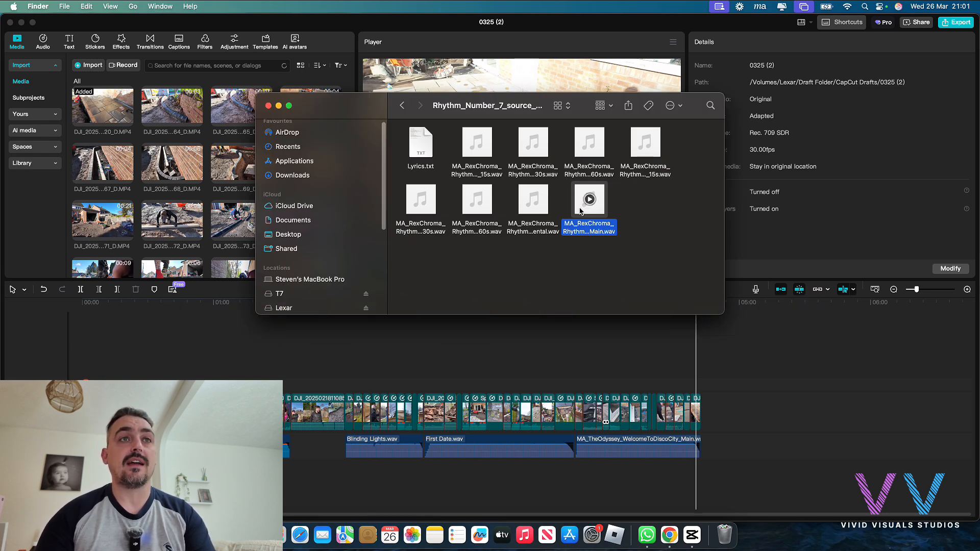
pyautogui.moveTo(592, 227); pyautogui.dragTo(717, 447)
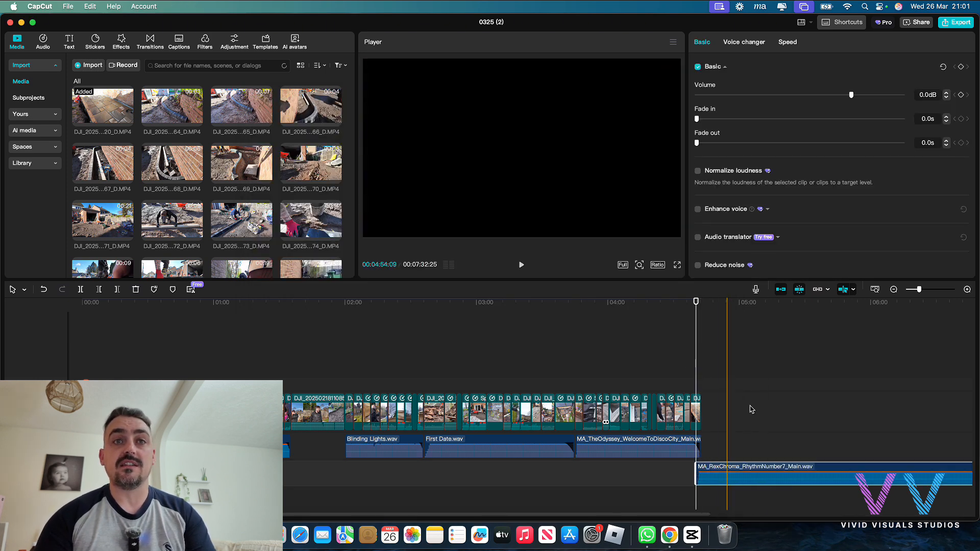
pyautogui.moveTo(746, 463); pyautogui.dragTo(738, 442)
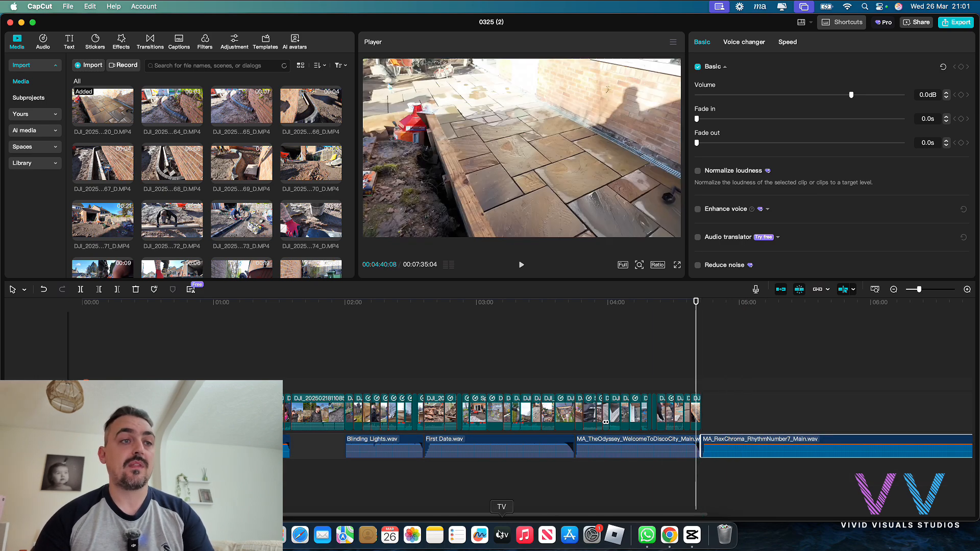
pyautogui.hscroll(10, 459, 510)
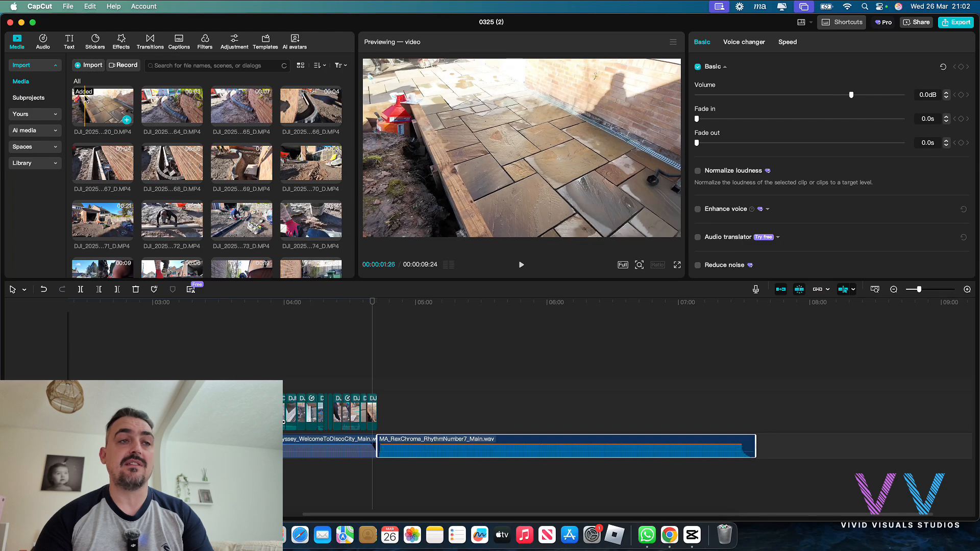
# - Append the DJI clip ending 64_D to the end of the video track and play the join with the new music
pyautogui.click(171, 107)
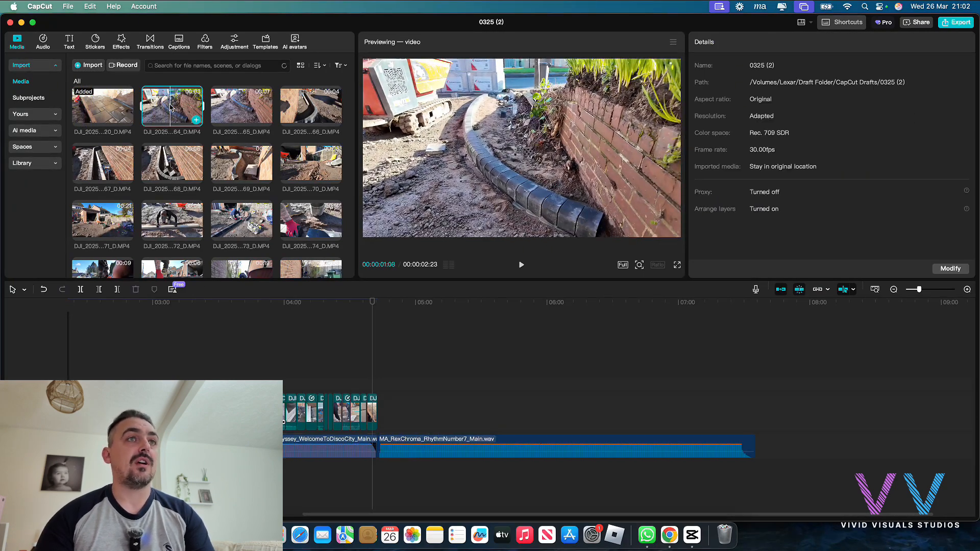
pyautogui.moveTo(170, 108); pyautogui.dragTo(379, 411)
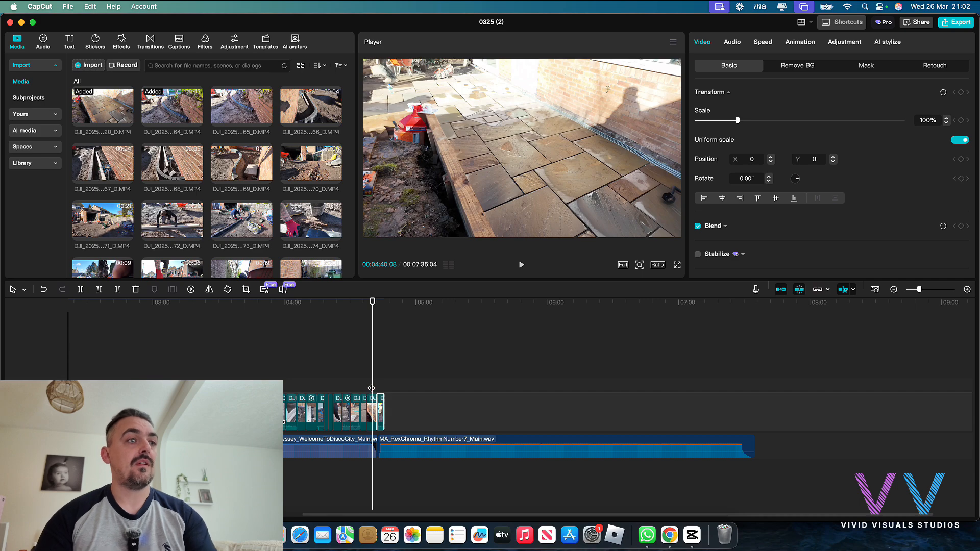
pyautogui.click(368, 380)
pyautogui.click(371, 380)
pyautogui.press('space')
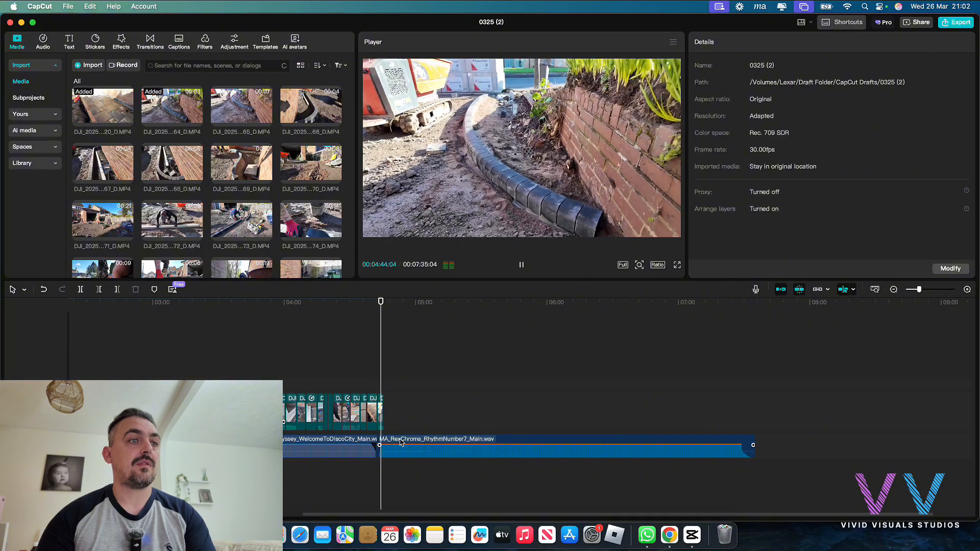
pyautogui.press('space')
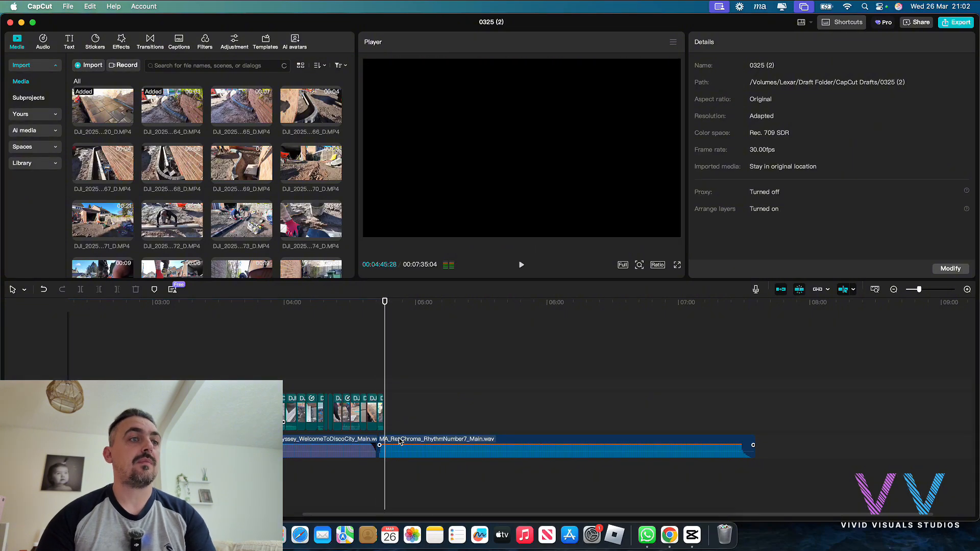
pyautogui.moveTo(385, 304); pyautogui.dragTo(378, 304)
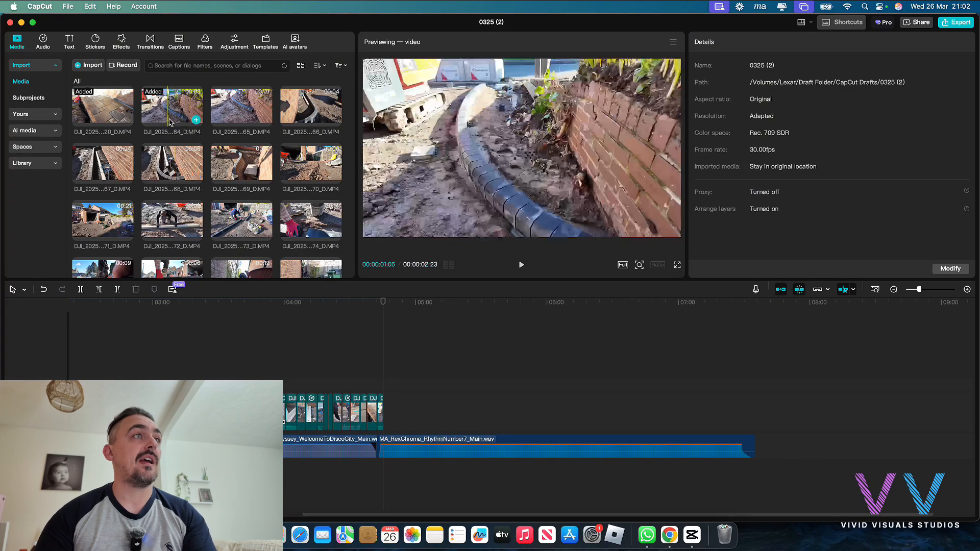
# - Append the DJI clip ending 66_D to the video track, play it back and trim its end at 00:04:48:24
pyautogui.moveTo(300, 104)
pyautogui.mouseDown()
pyautogui.moveTo(350, 155)
pyautogui.moveTo(430, 386)
pyautogui.moveTo(385, 412)
pyautogui.mouseUp()
pyautogui.moveTo(384, 302); pyautogui.dragTo(377, 303)
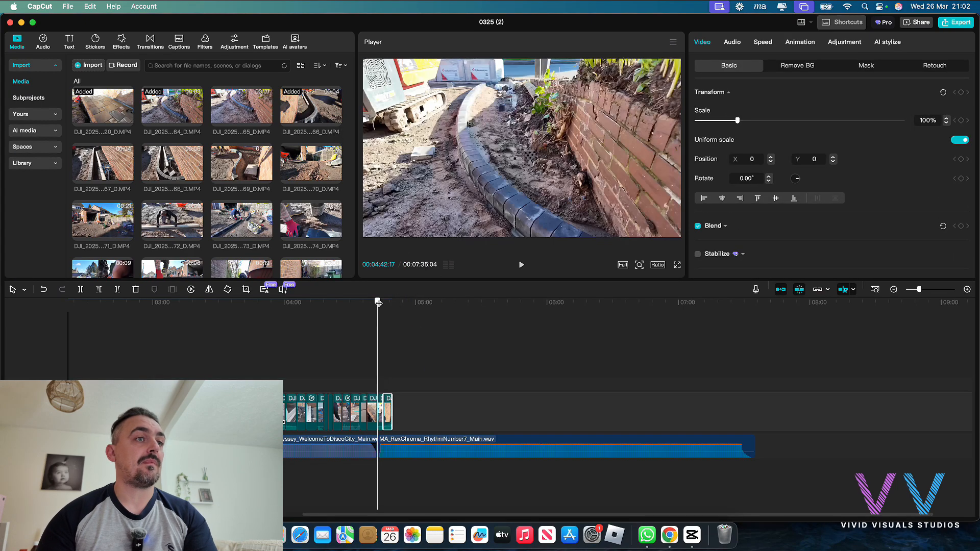
pyautogui.press('space')
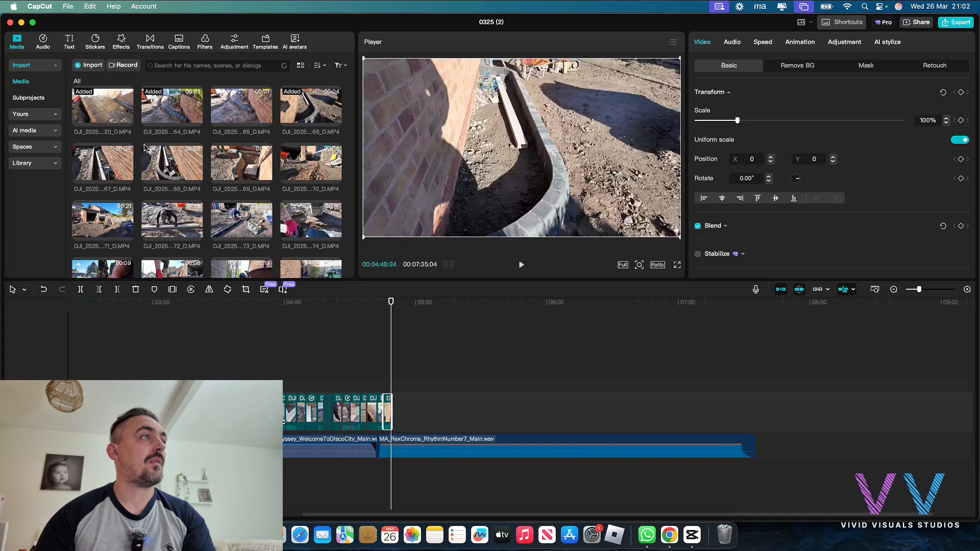
# - Append the DJI clip ending 67_D to the video track, play it back and trim its end slightly
pyautogui.click(108, 169)
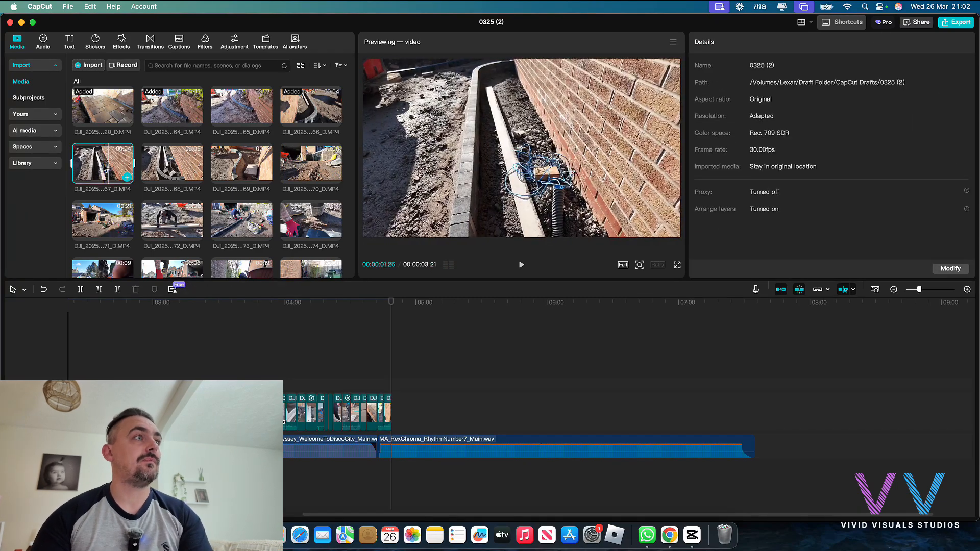
pyautogui.moveTo(106, 164); pyautogui.dragTo(393, 405)
pyautogui.press('space')
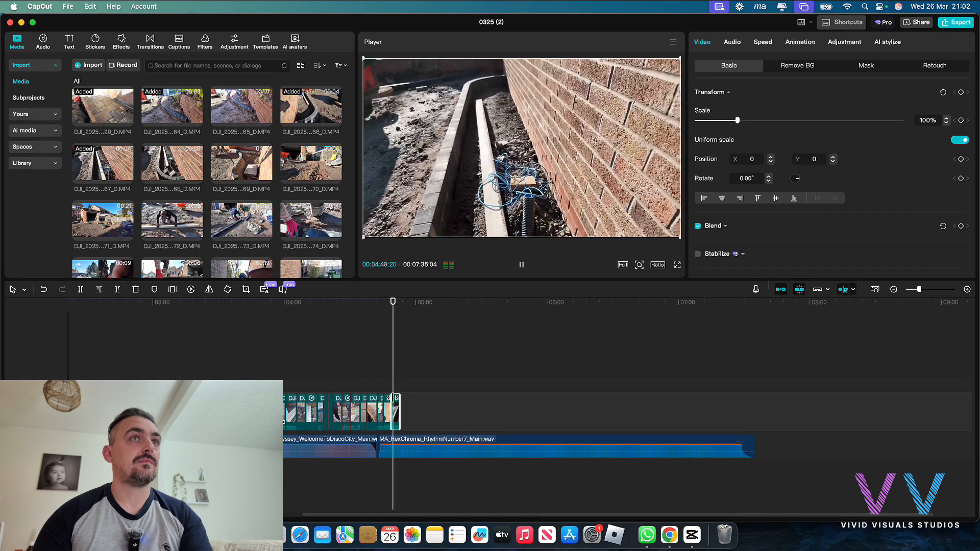
pyautogui.press('space')
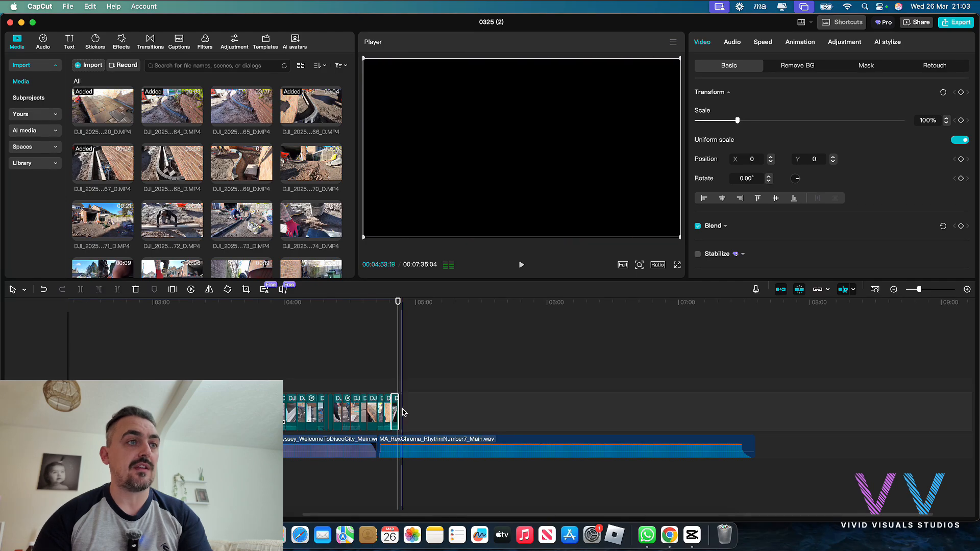
# - Mark a short section of the DJI clip ending 69_D, append that section to the video track and play it back
pyautogui.click(228, 168)
pyautogui.moveTo(228, 163); pyautogui.dragTo(259, 169)
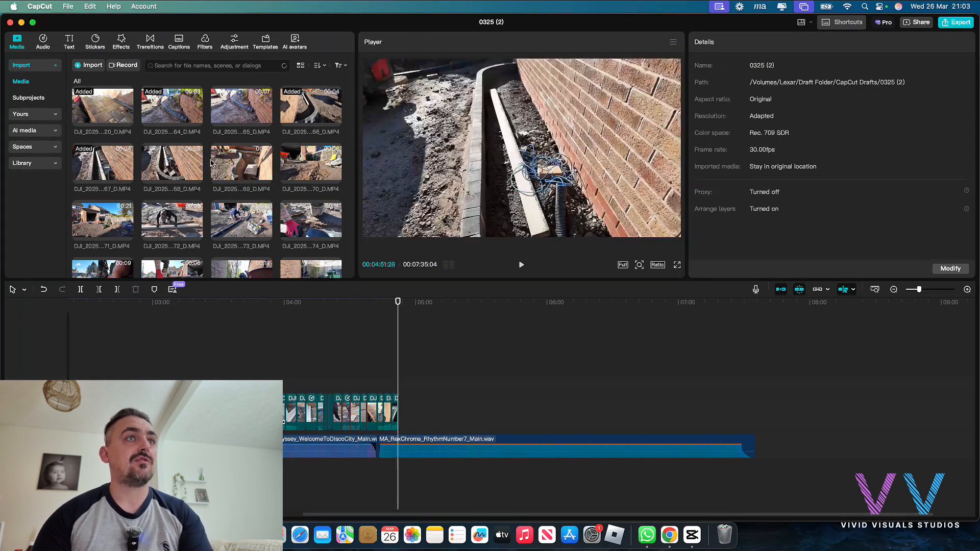
pyautogui.click(221, 162)
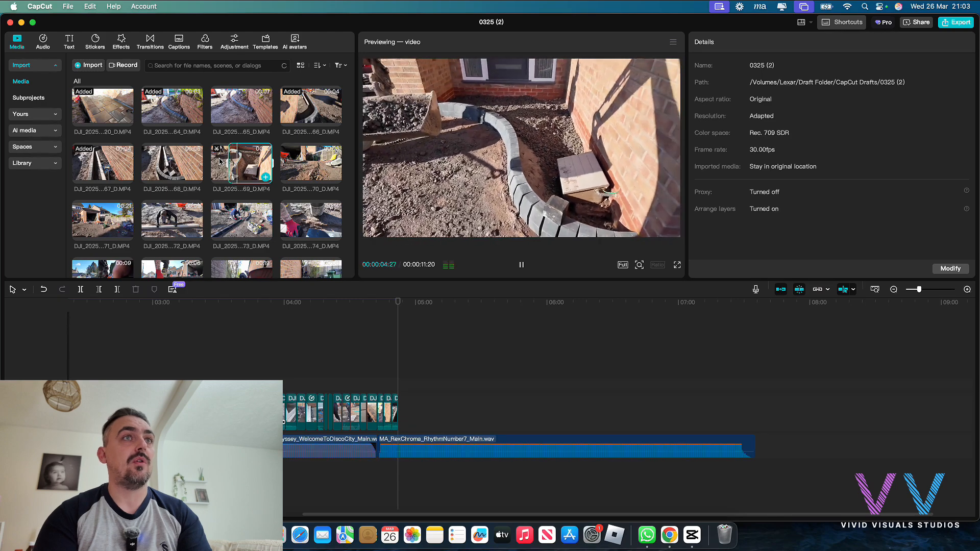
pyautogui.press('o')
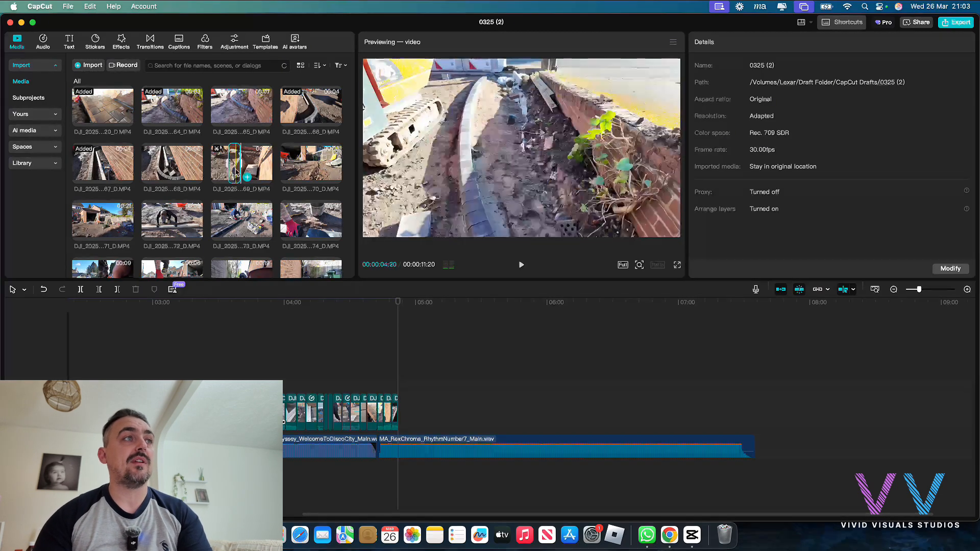
pyautogui.moveTo(314, 229); pyautogui.dragTo(401, 414)
pyautogui.press('space')
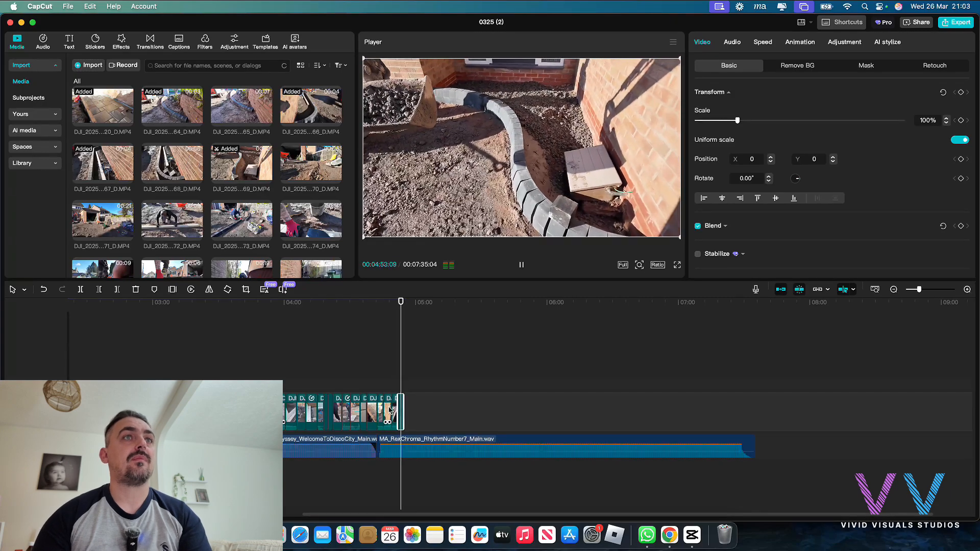
pyautogui.press('space')
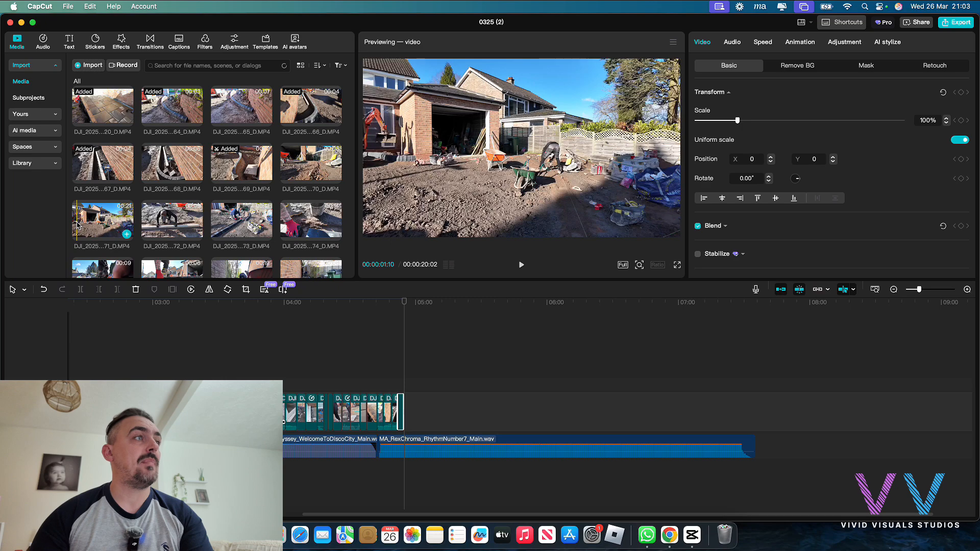
# - Append the DJI clip ending 71_D to the end of the video track and play across the cut into it
pyautogui.click(88, 223)
pyautogui.moveTo(88, 223); pyautogui.dragTo(408, 408)
pyautogui.click(406, 408)
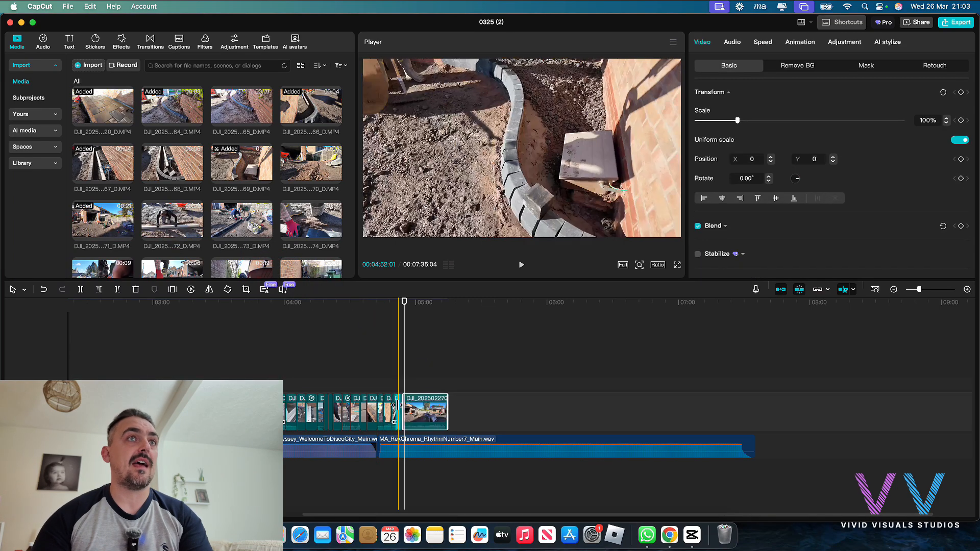
pyautogui.press('space')
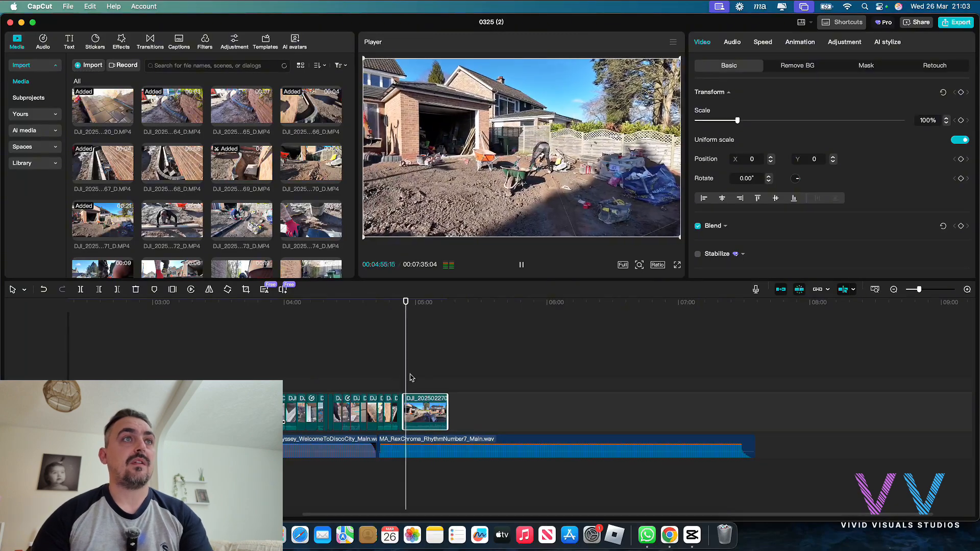
pyautogui.press('space')
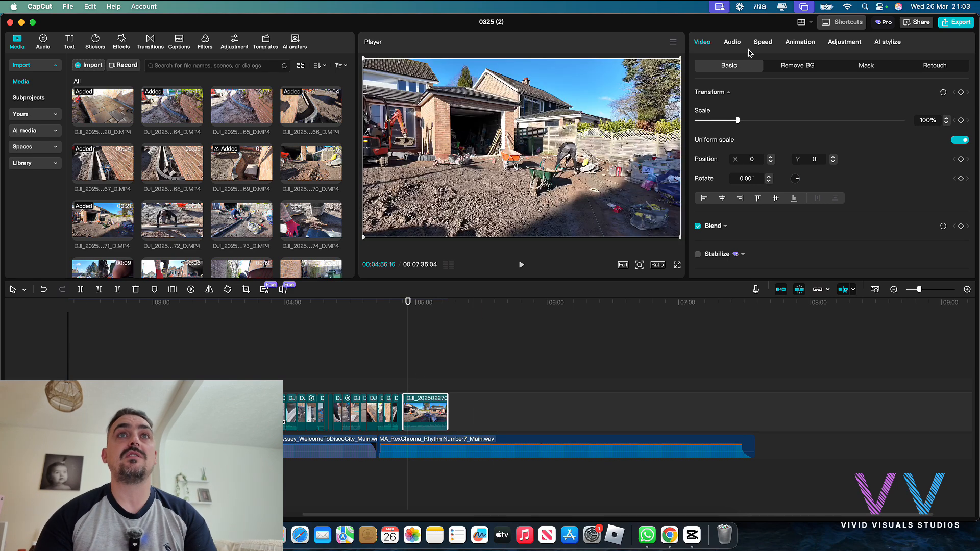
# - Set the standard speed of the newly added DJI clip ending 71_D to 3.19x
pyautogui.click(762, 43)
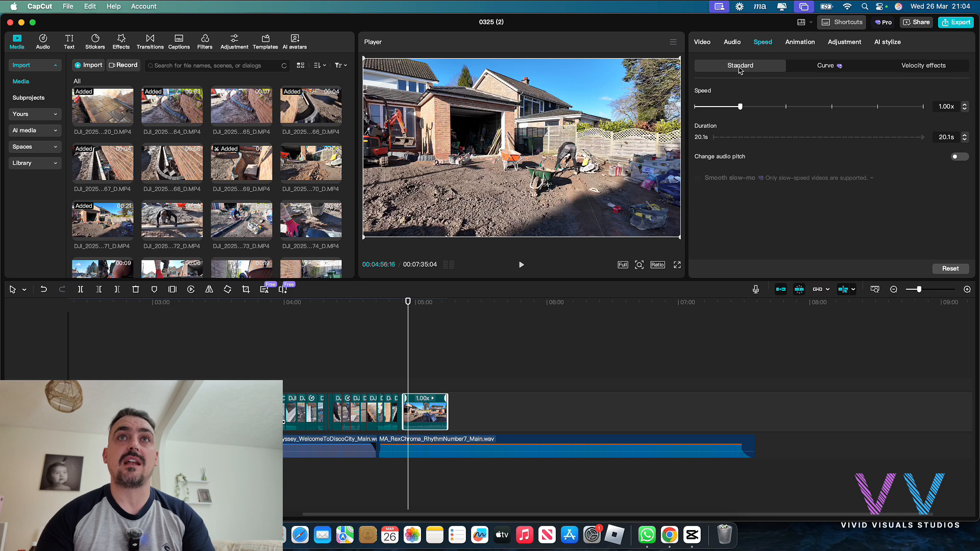
pyautogui.click(805, 69)
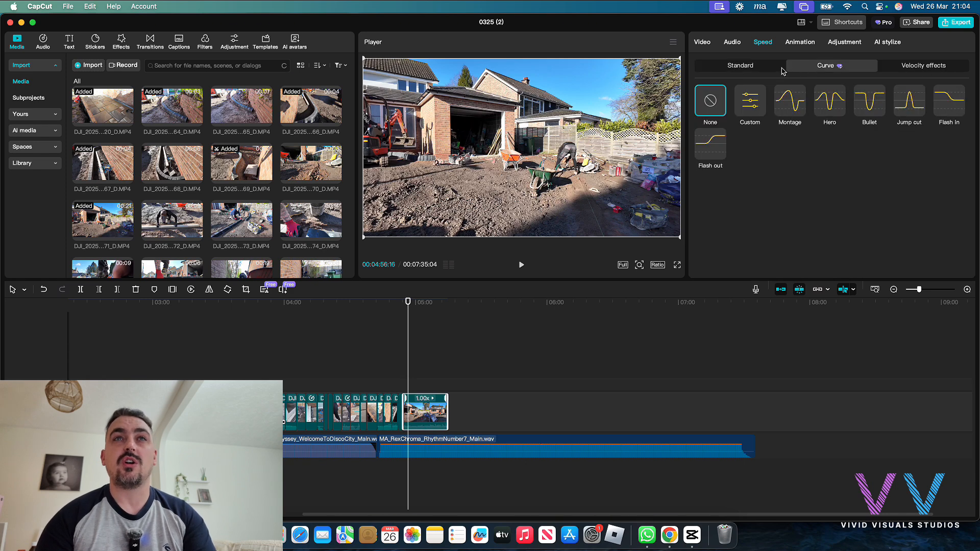
pyautogui.click(754, 70)
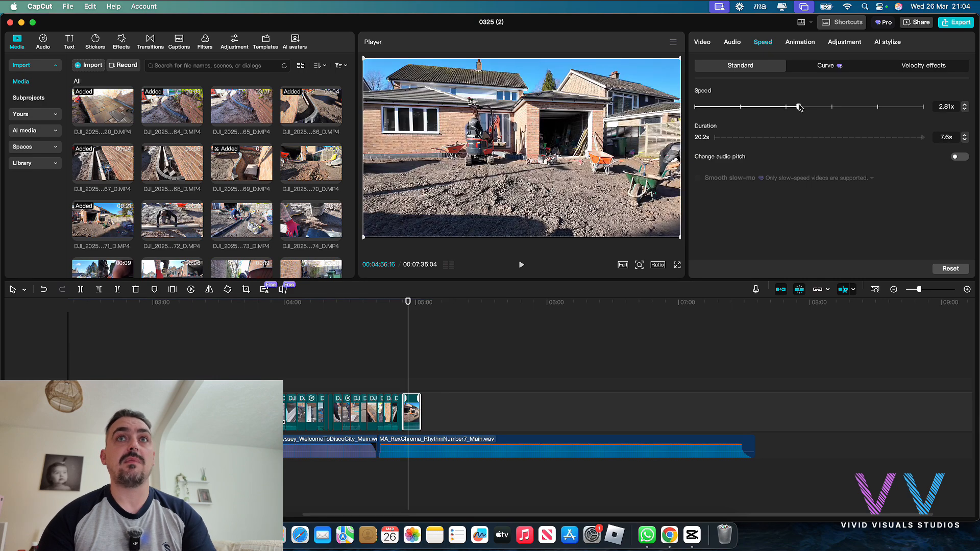
# - Play back the sped-up clip and trim its end at 00:04:59:12, giving it a 5.0 s duration
pyautogui.moveTo(411, 307); pyautogui.dragTo(398, 309)
pyautogui.press('space')
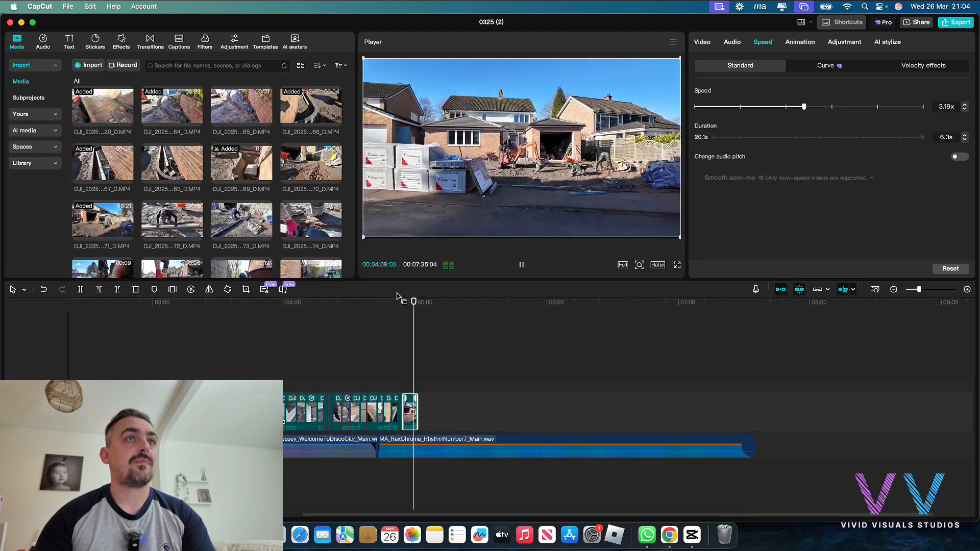
pyautogui.press('space')
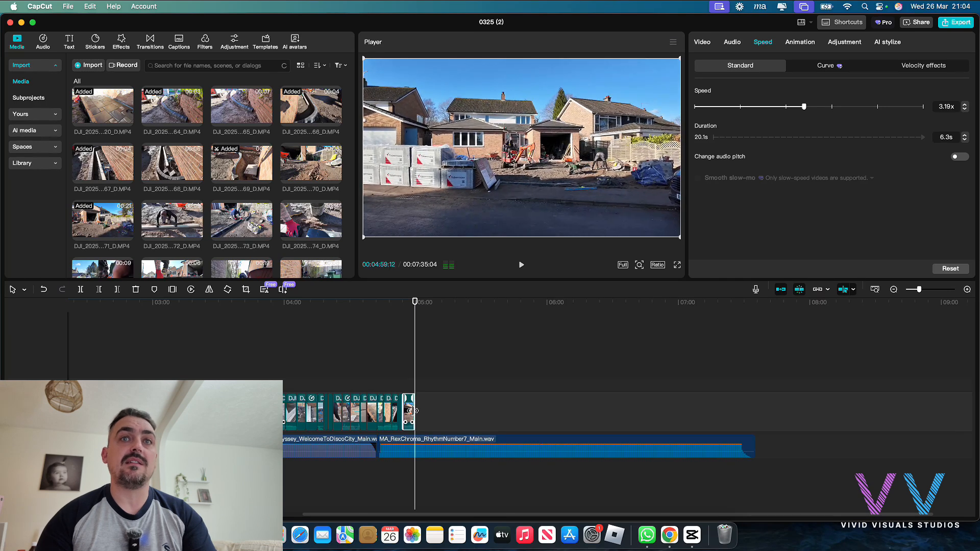
pyautogui.moveTo(412, 410); pyautogui.dragTo(414, 411)
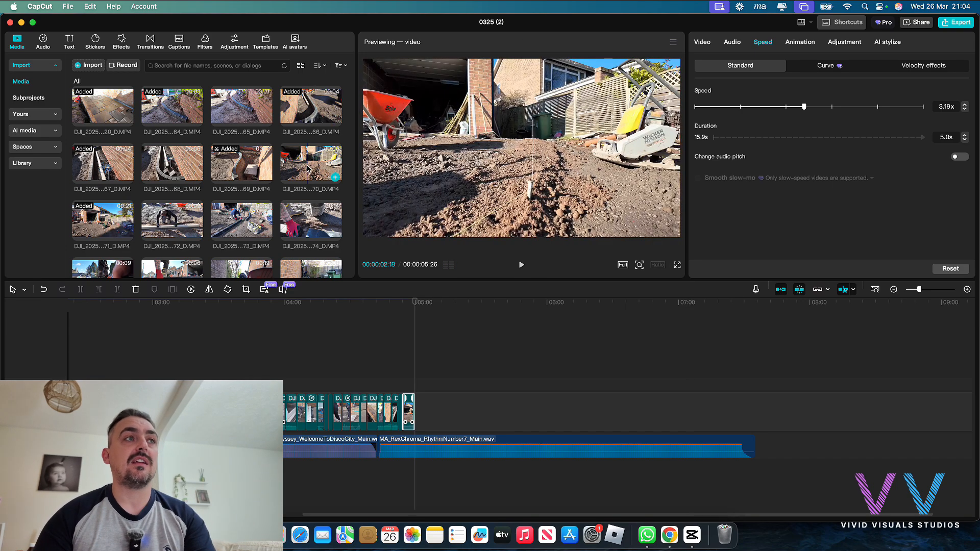
# - Append the DJI clip ending 72_D to the video track, play across the cut and trim its end at 00:05:06:04
pyautogui.click(168, 226)
pyautogui.moveTo(166, 225); pyautogui.dragTo(415, 408)
pyautogui.click(411, 394)
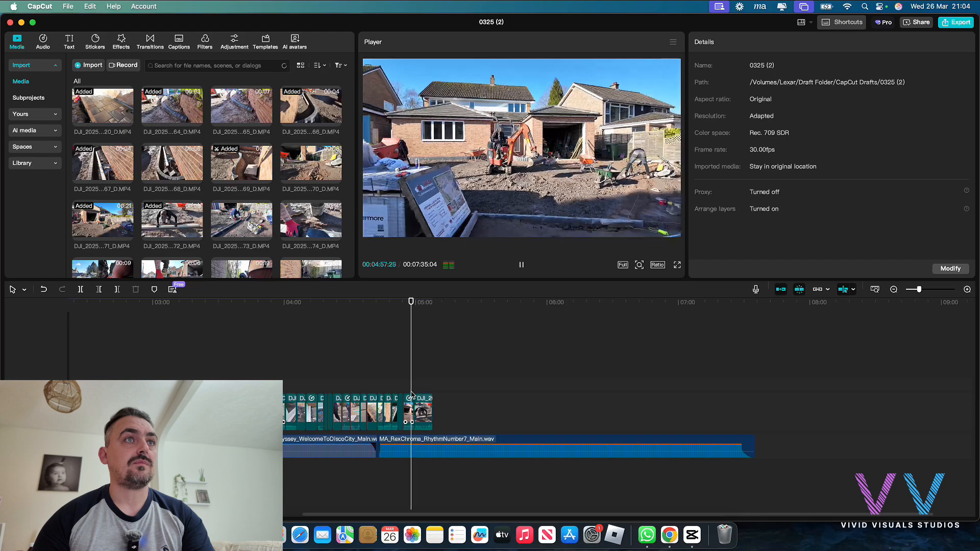
pyautogui.press('space')
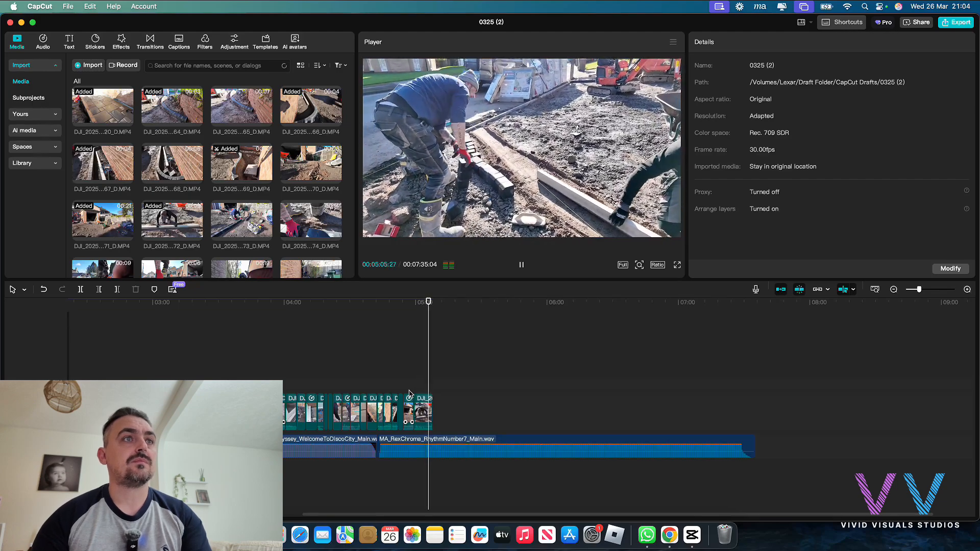
pyautogui.click(426, 411)
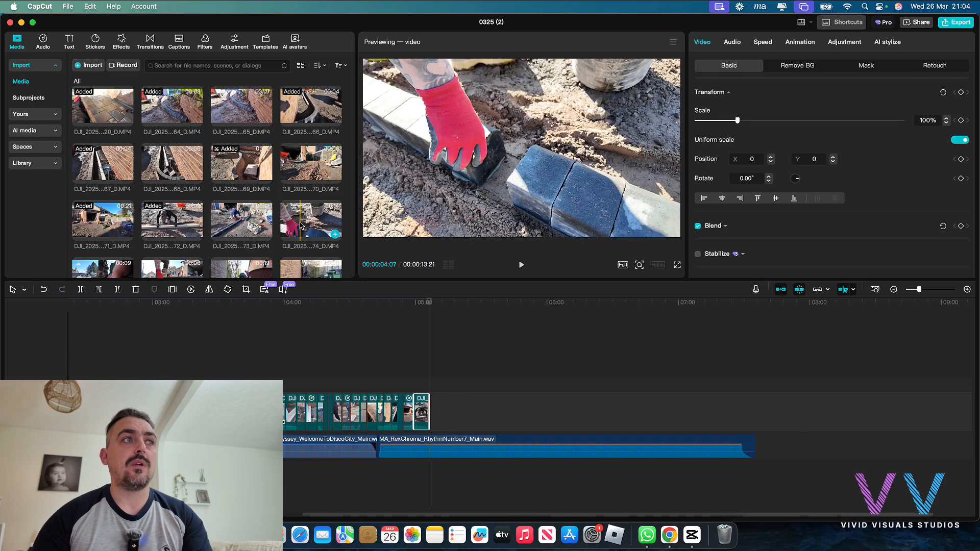
# - Append the DJI clip ending 74_D to the end of the video track and play it back
pyautogui.moveTo(313, 233); pyautogui.dragTo(426, 375)
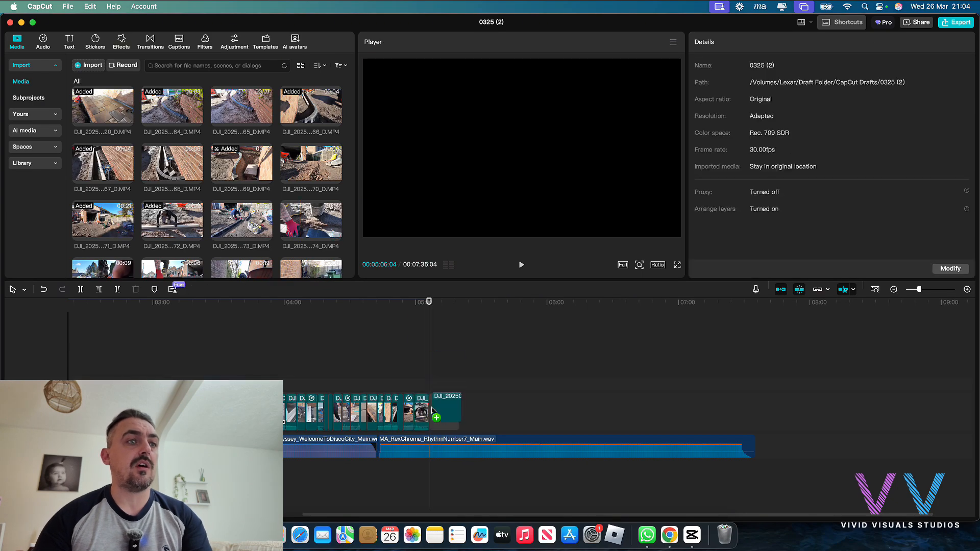
pyautogui.press('space')
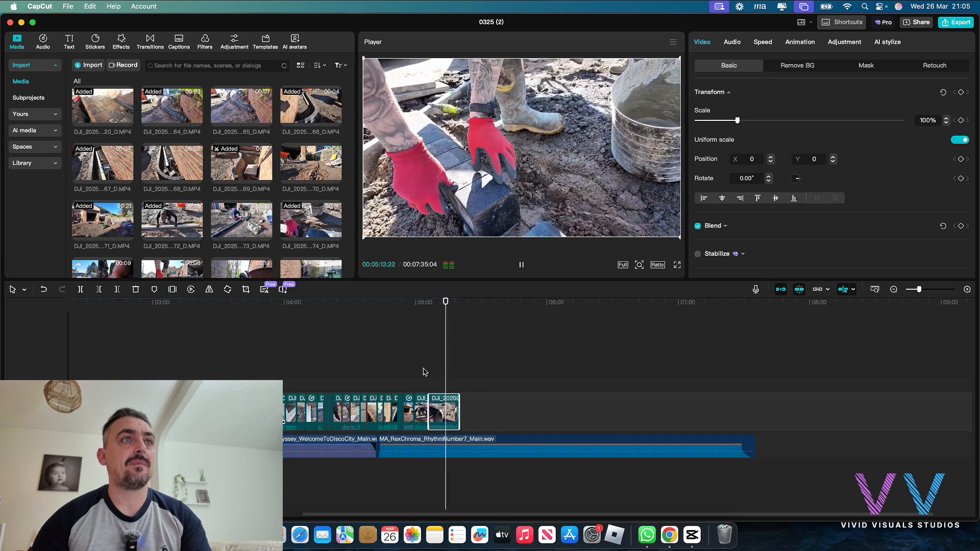
pyautogui.press('space')
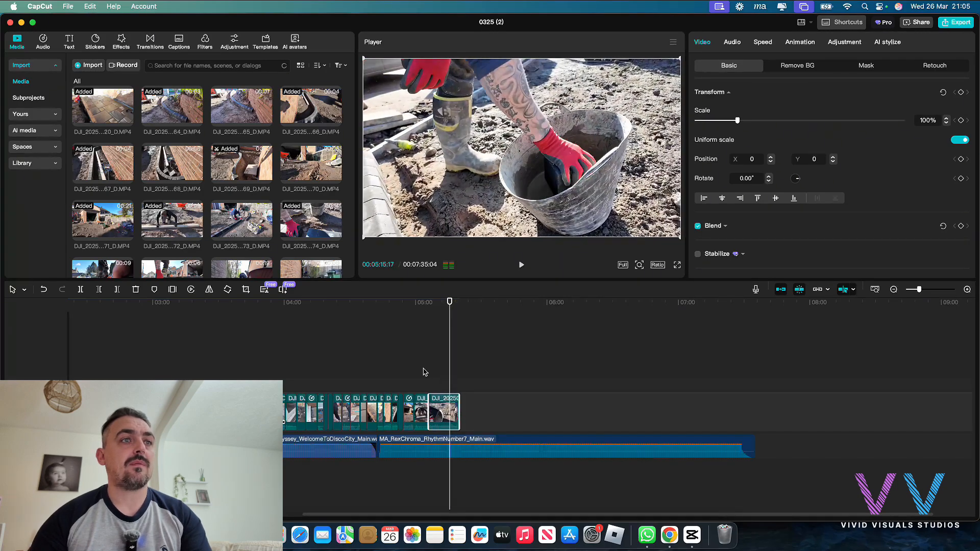
# - Set the standard speed of the DJI clip ending 74_D to 2.50x and trim its end at 00:05:10:10
pyautogui.moveTo(449, 309); pyautogui.dragTo(430, 310)
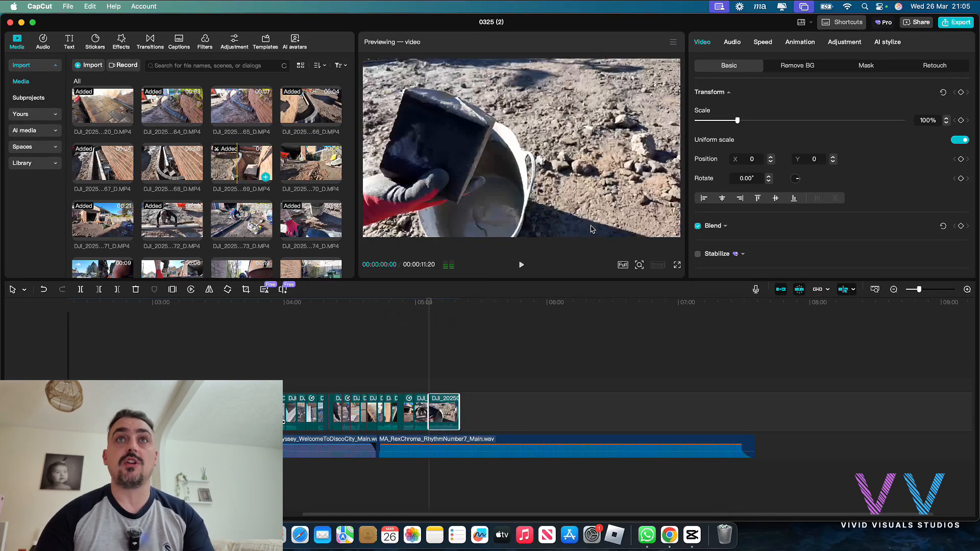
pyautogui.click(765, 42)
pyautogui.moveTo(747, 108); pyautogui.dragTo(810, 113)
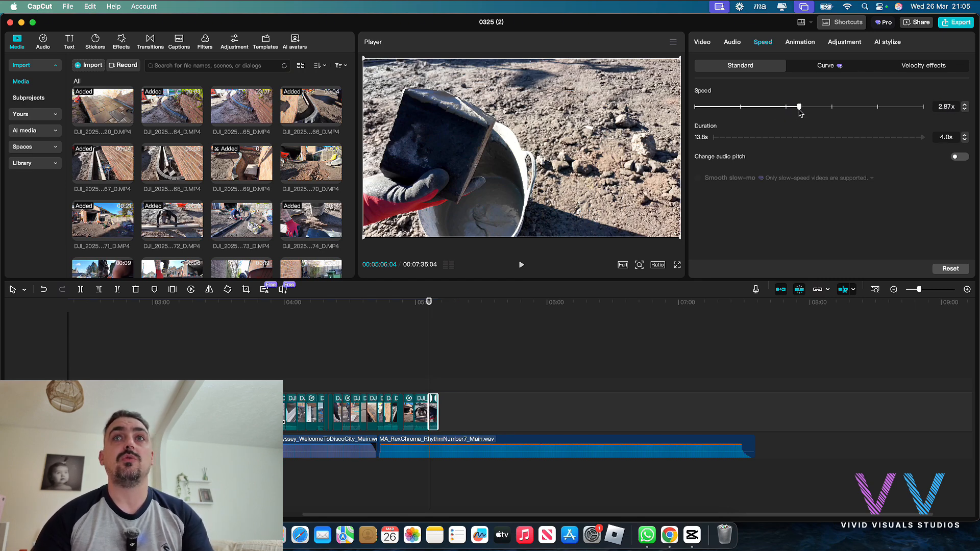
pyautogui.moveTo(796, 112); pyautogui.dragTo(794, 112)
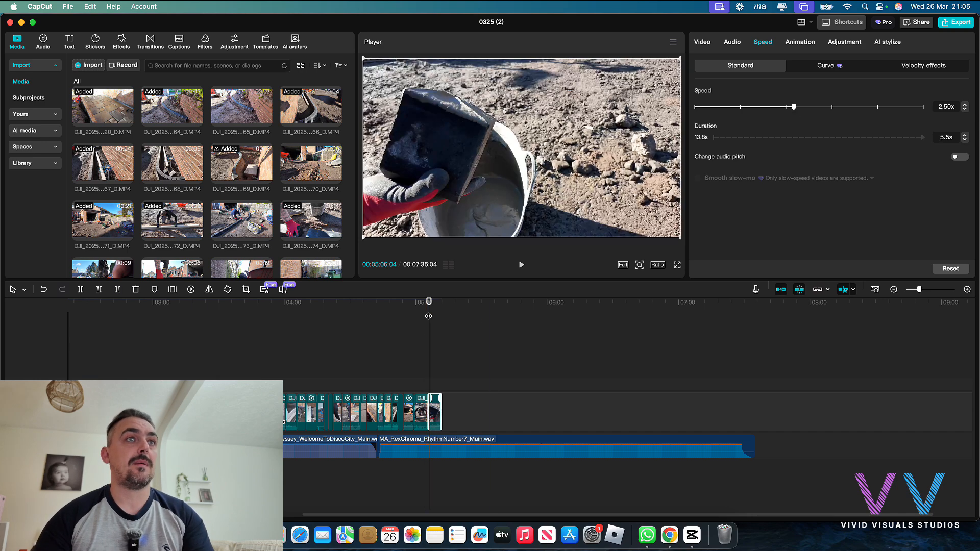
pyautogui.press('space')
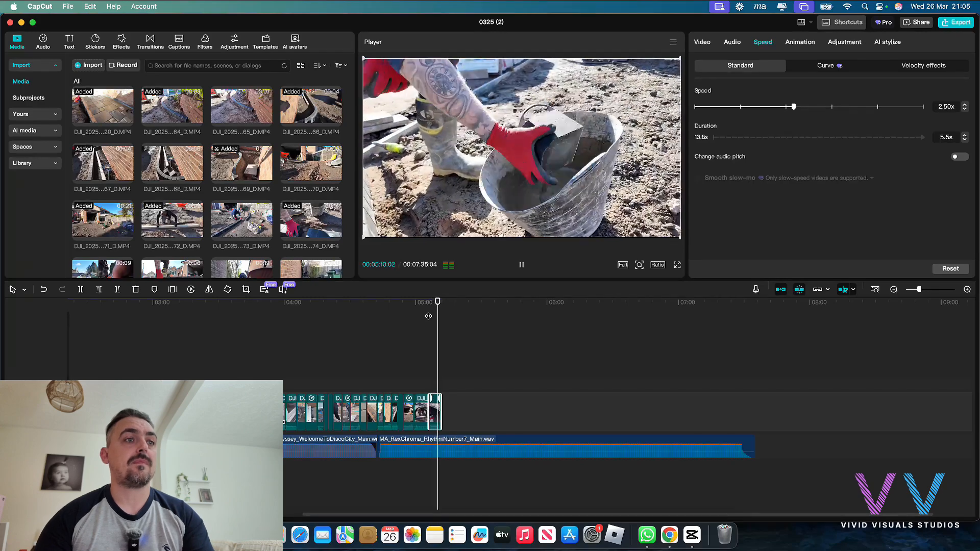
pyautogui.moveTo(436, 413); pyautogui.dragTo(434, 413)
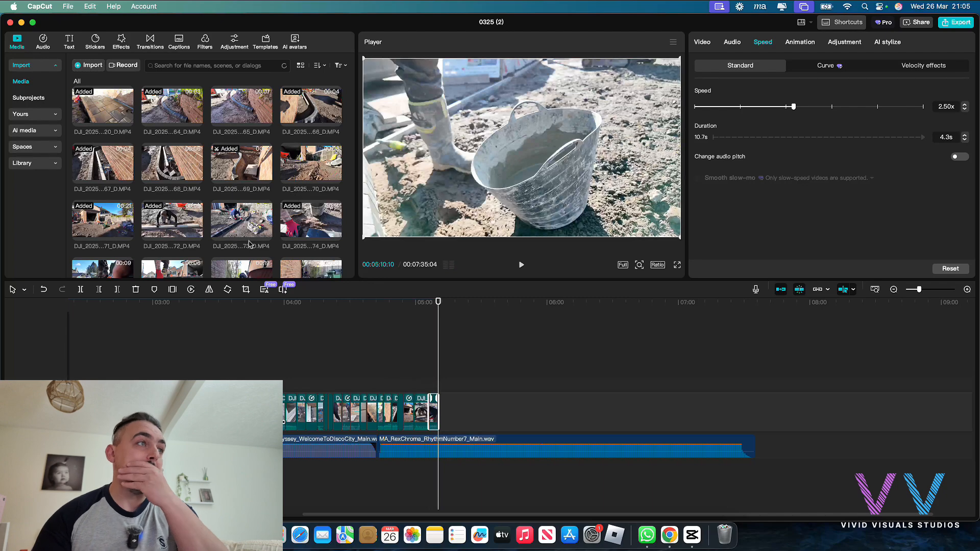
# - Append the DJI clip ending 76_D to the end of the video track and play its opening seconds
pyautogui.scroll(-3, 214, 252)
pyautogui.click(93, 215)
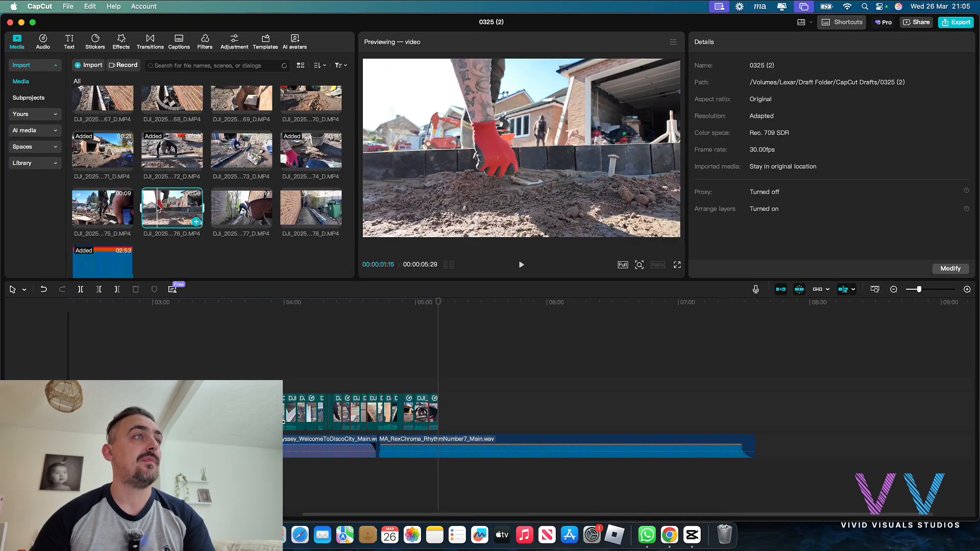
pyautogui.click(196, 221)
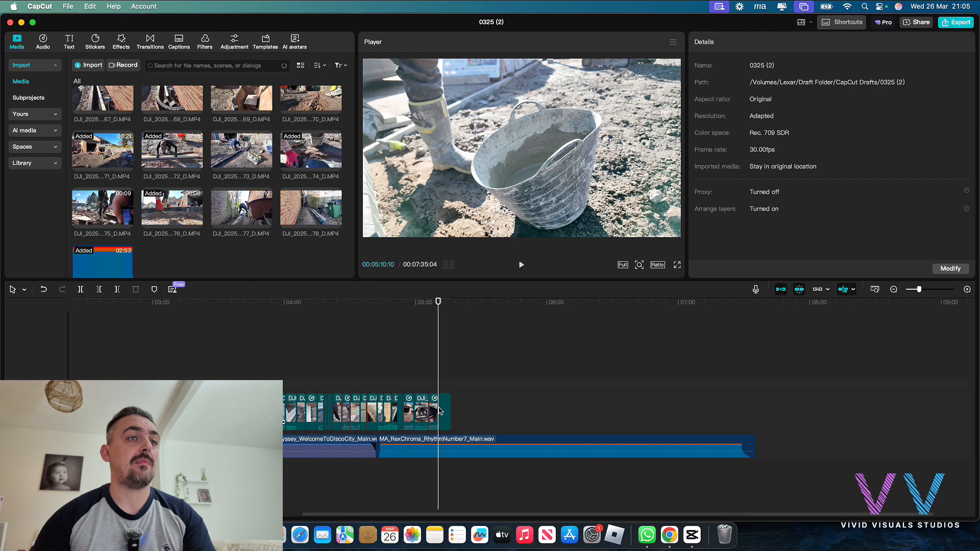
pyautogui.moveTo(918, 290); pyautogui.dragTo(926, 290)
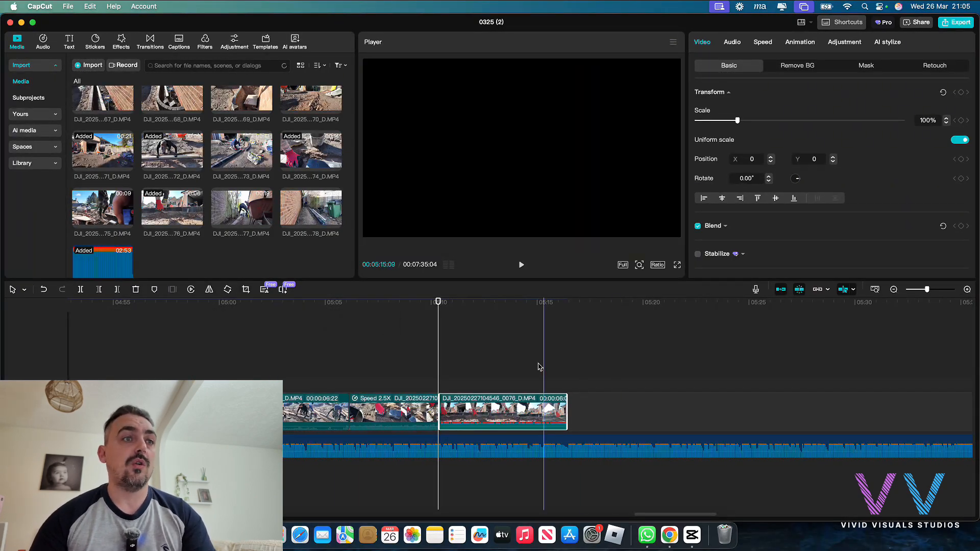
pyautogui.click(452, 338)
pyautogui.press('space')
pyautogui.press('space')
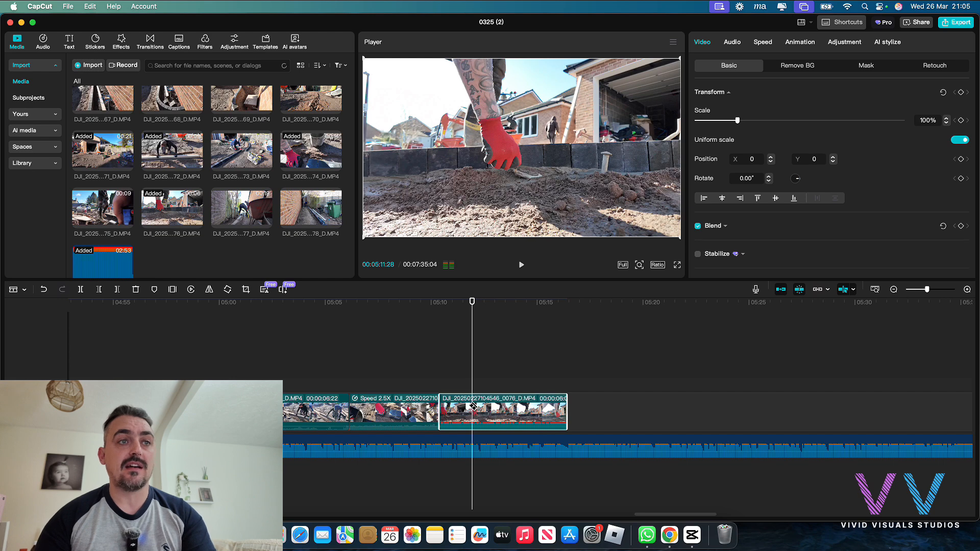
pyautogui.press('super+b')
pyautogui.press('super+z')
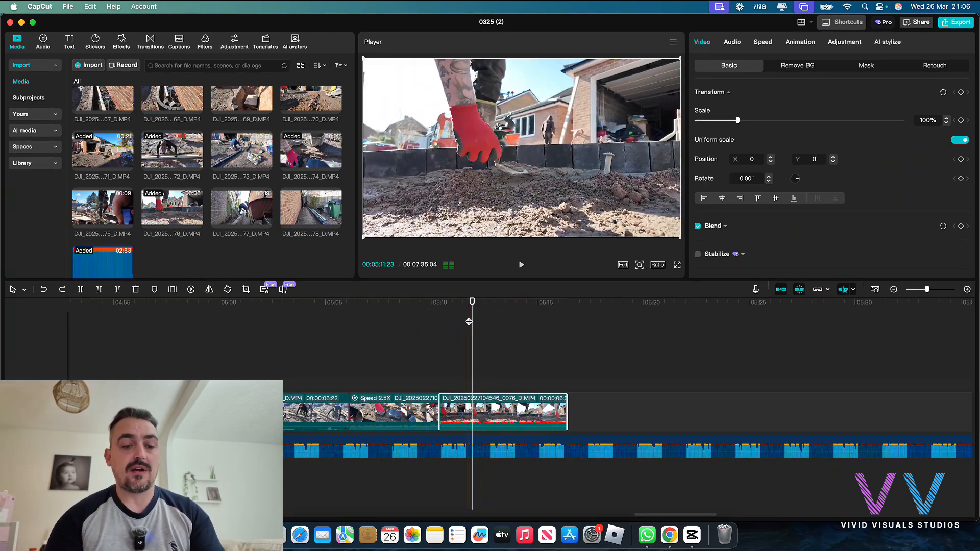
pyautogui.press('super+b')
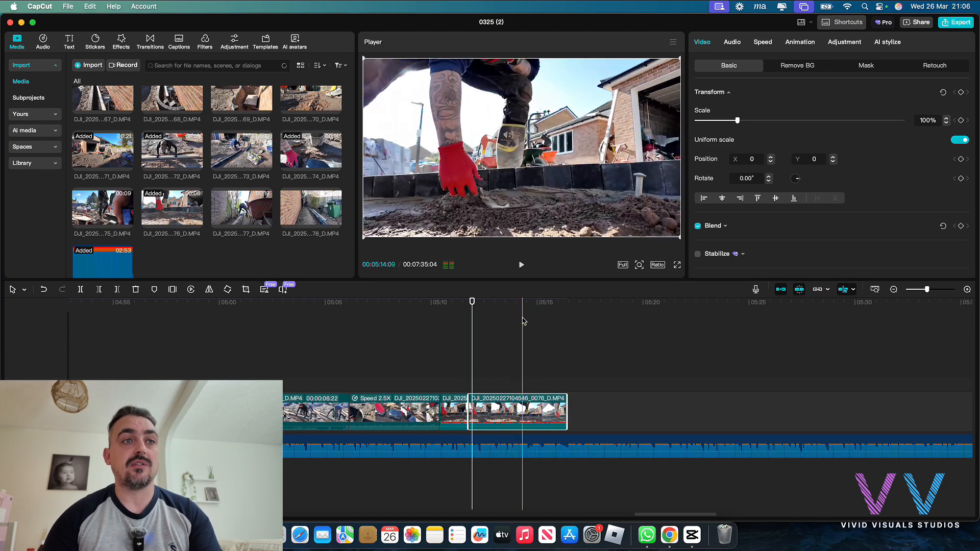
pyautogui.press('super+b')
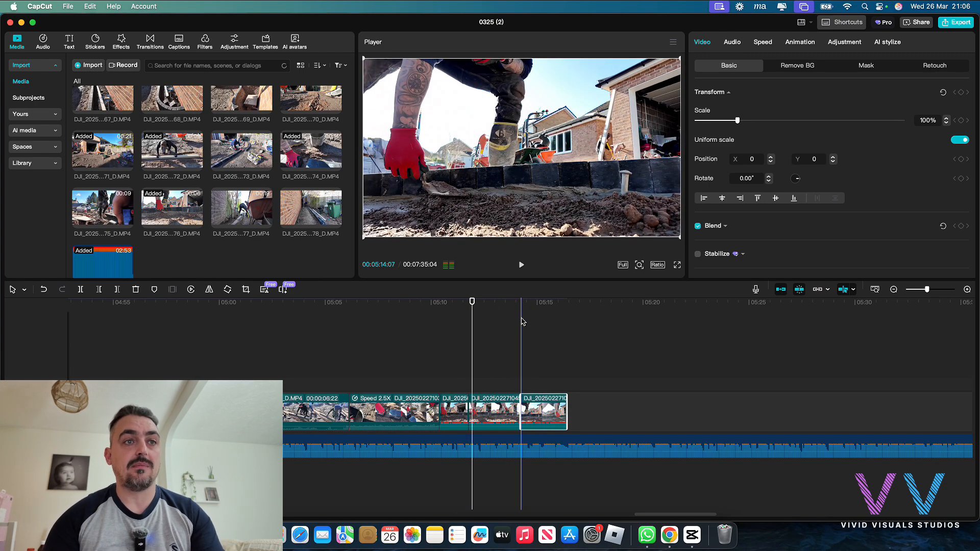
pyautogui.press('super+z')
pyautogui.press('super+z')
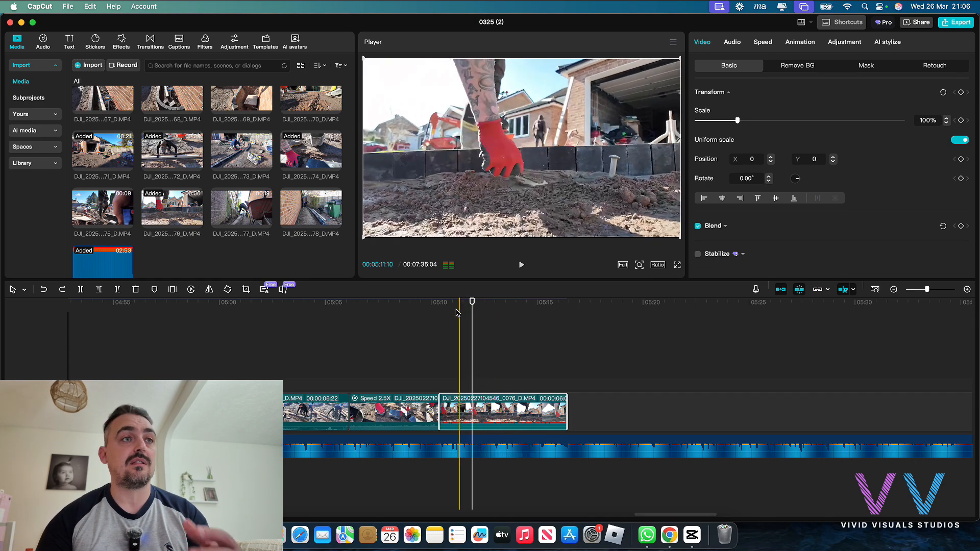
# - Play the 76_D clip from its start, split it at 00:05:13:28 and delete the remainder
pyautogui.click(440, 308)
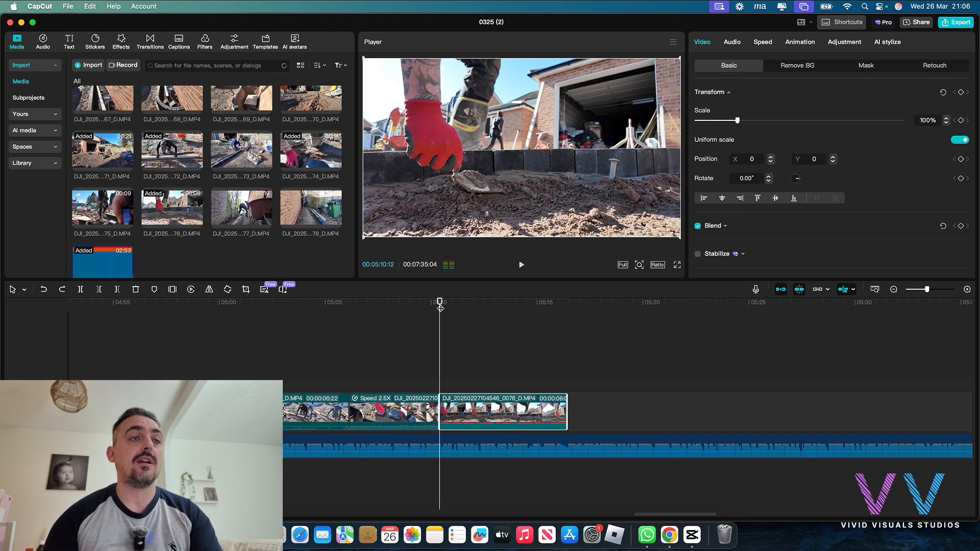
pyautogui.press('space')
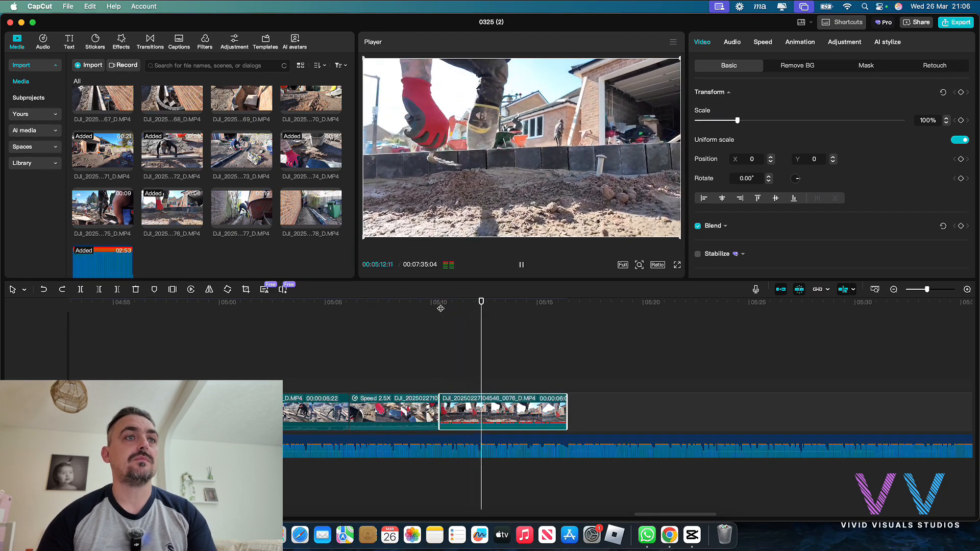
pyautogui.press('space')
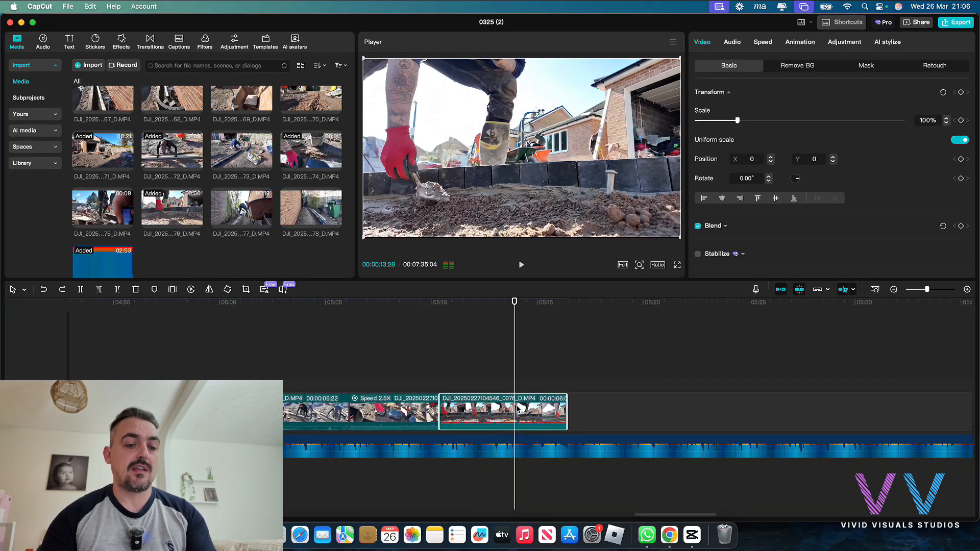
pyautogui.press('super+b')
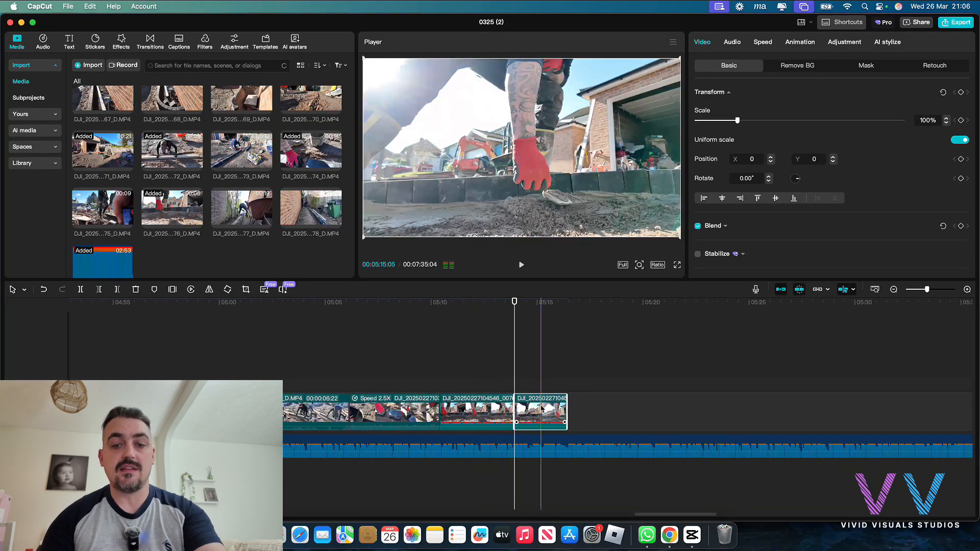
pyautogui.press('Delete')
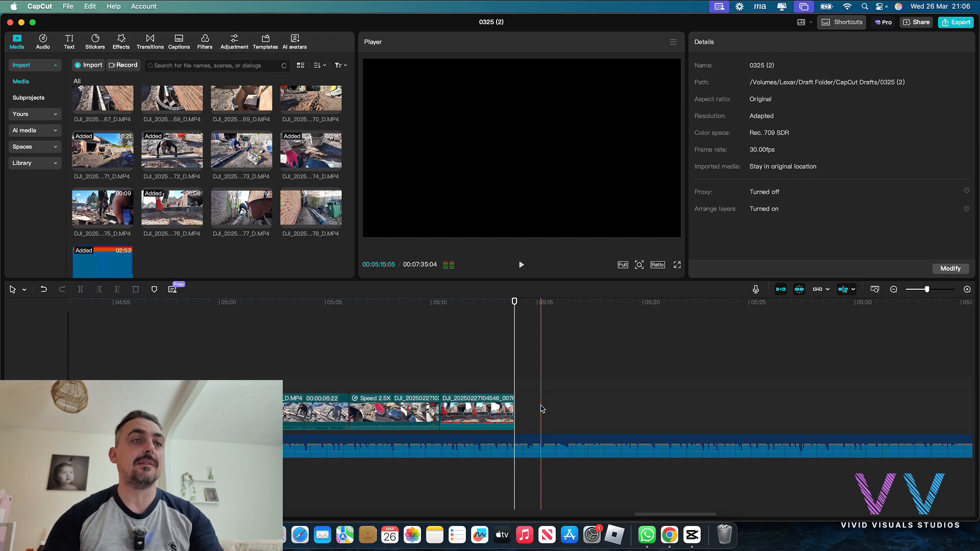
# - Play back the trimmed 76_D clip and mute its audio by lowering the volume to −∞ dB
pyautogui.click(462, 411)
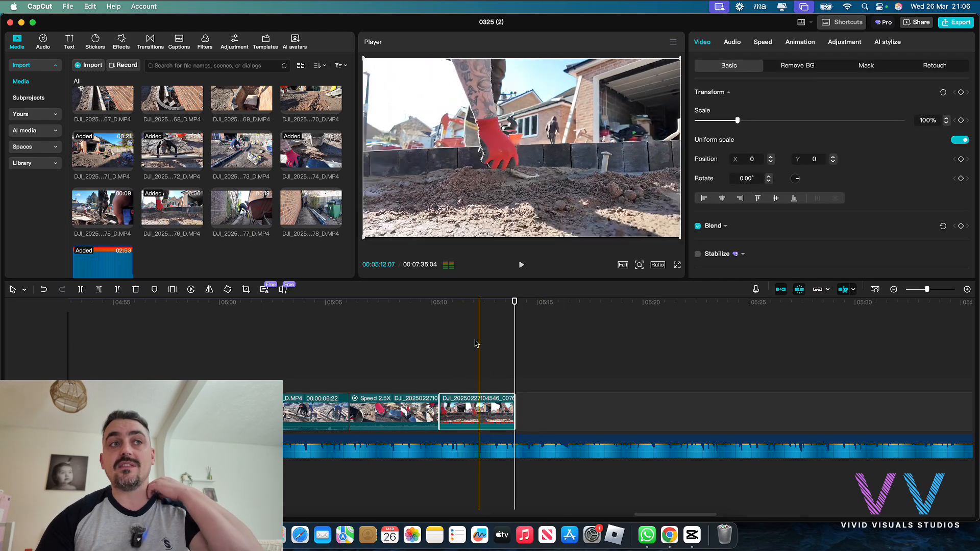
pyautogui.click(444, 307)
pyautogui.press('space')
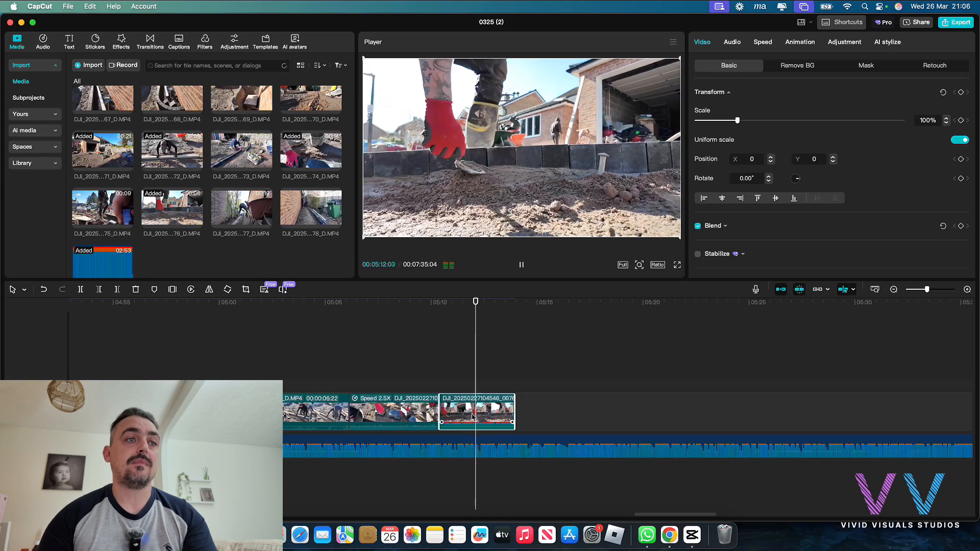
pyautogui.press('space')
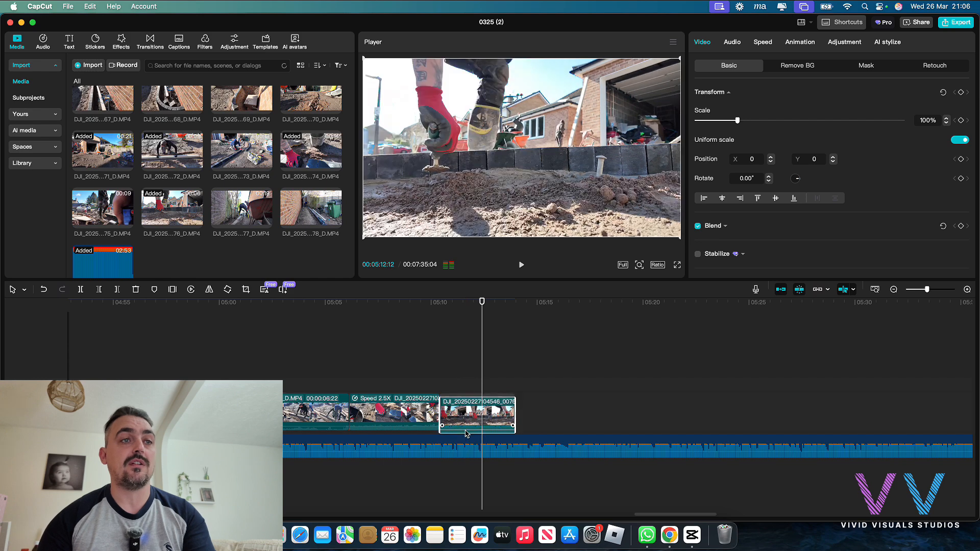
pyautogui.moveTo(463, 422); pyautogui.dragTo(465, 437)
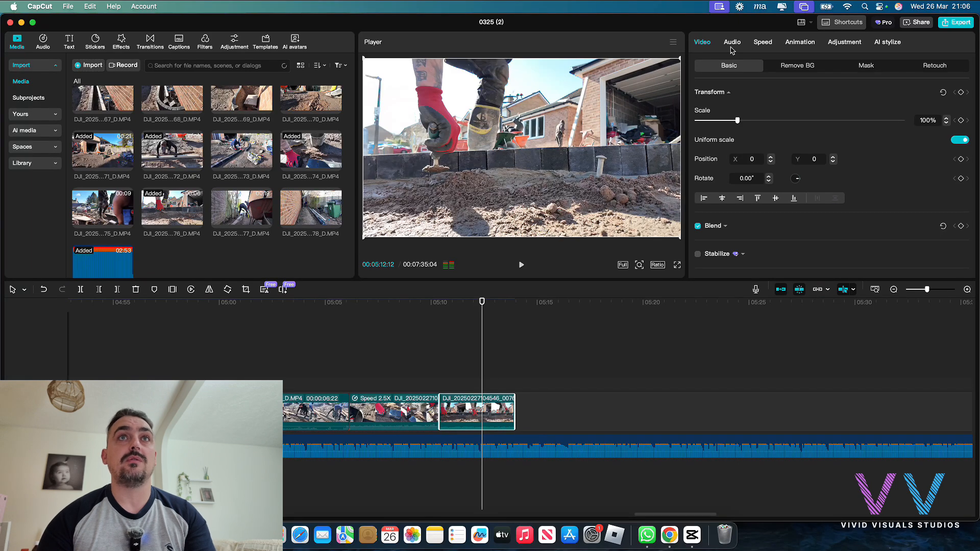
pyautogui.click(731, 45)
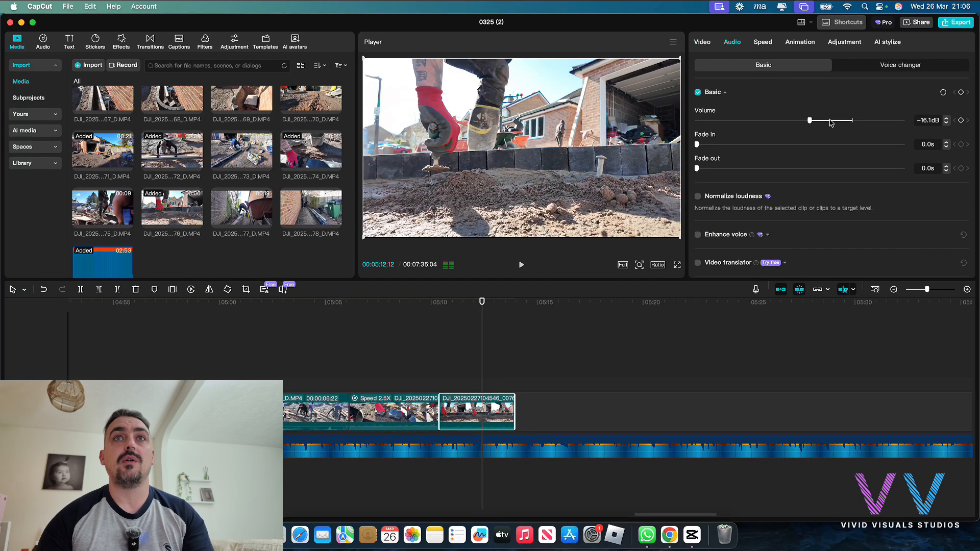
pyautogui.moveTo(811, 124); pyautogui.dragTo(624, 140)
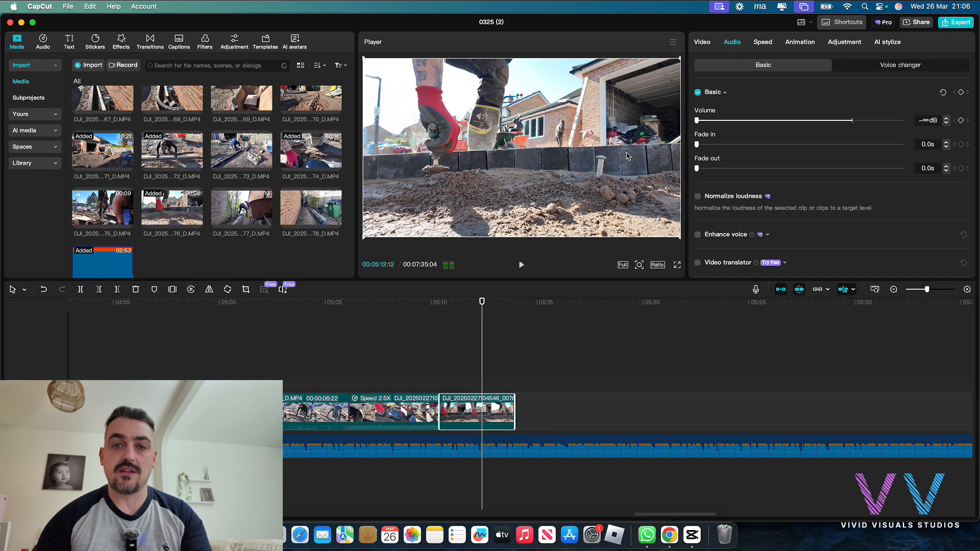
# - Replay the muted 76_D clip from its start and split it at 00:05:12:15
pyautogui.click(445, 303)
pyautogui.press('space')
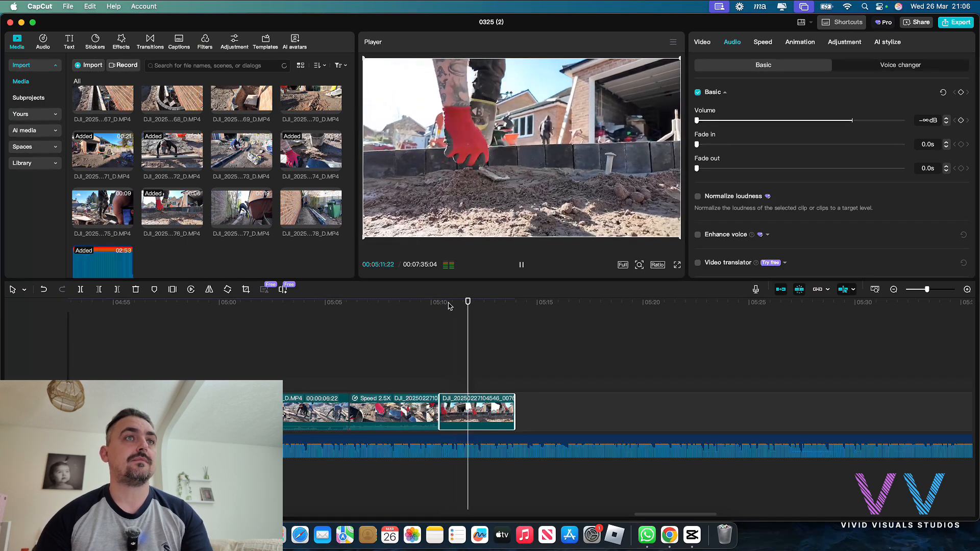
pyautogui.press('space')
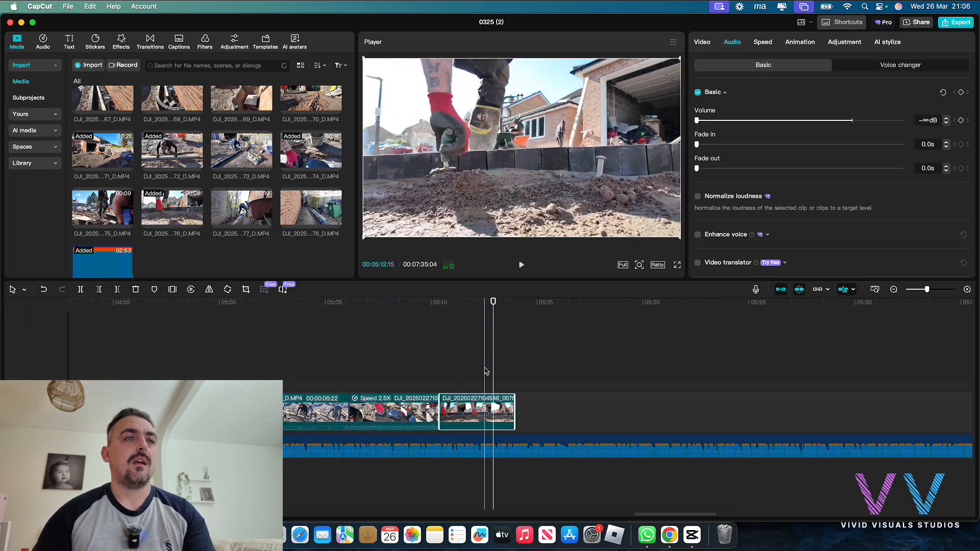
pyautogui.click(438, 307)
pyautogui.press('space')
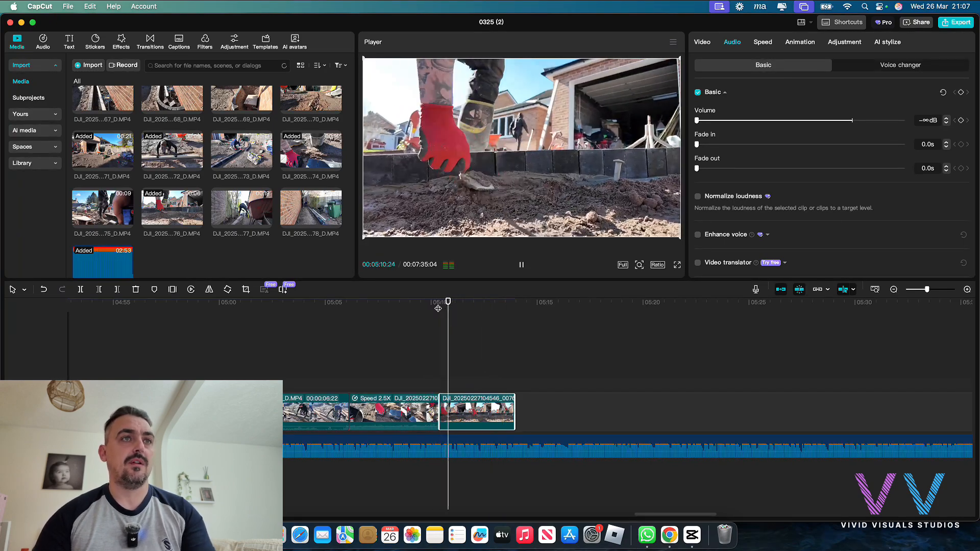
pyautogui.press('space')
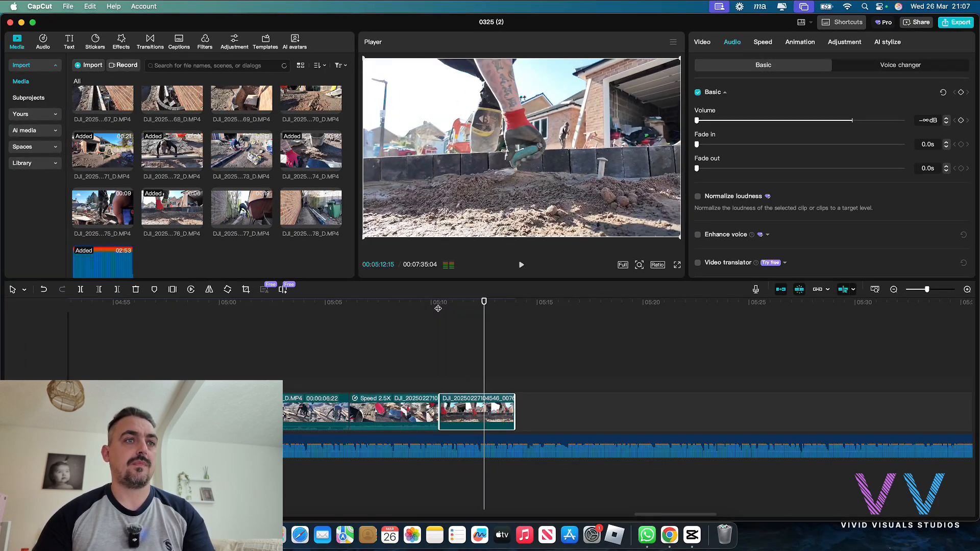
pyautogui.press('super+b')
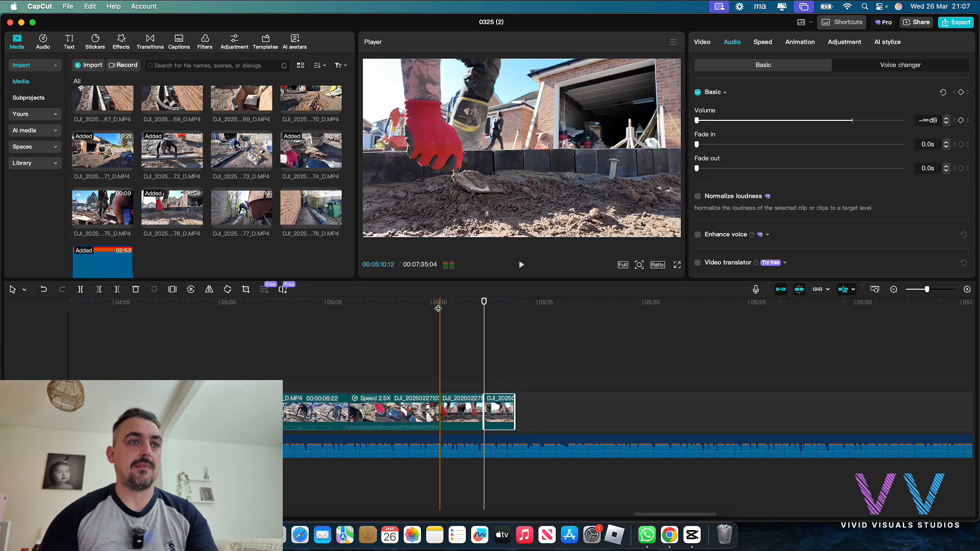
# - Delete the cut-off end of the 76_D clip, then preview the 77_D clip and append it to the video track
pyautogui.press('Delete')
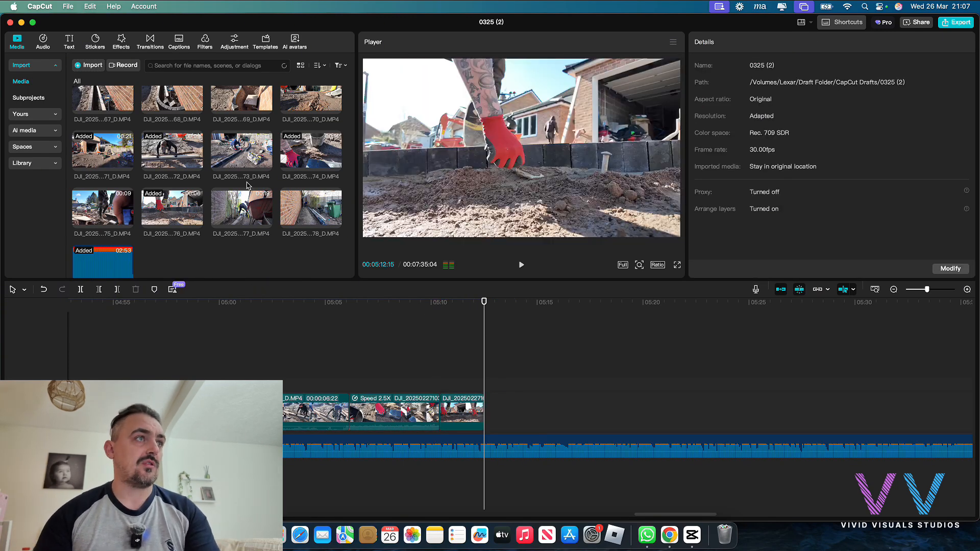
pyautogui.click(246, 222)
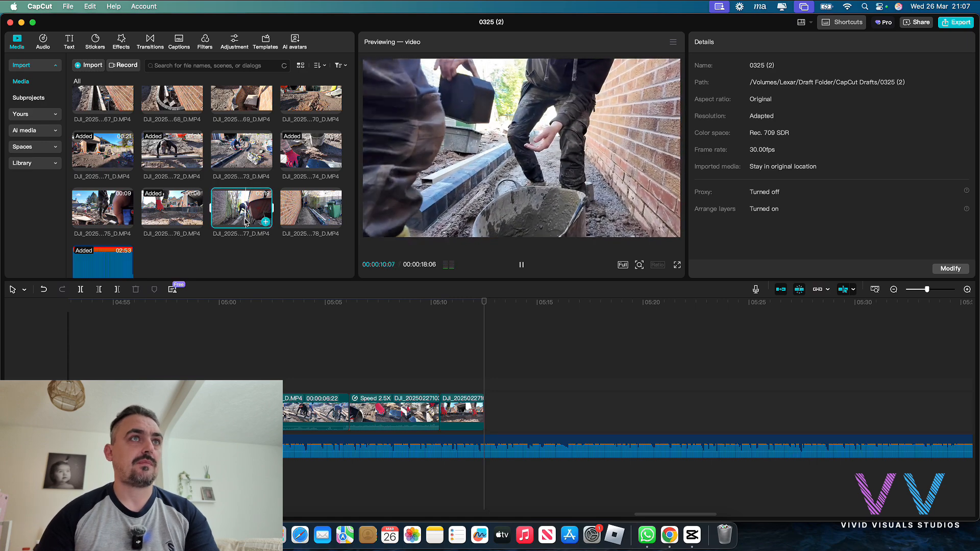
pyautogui.press('space')
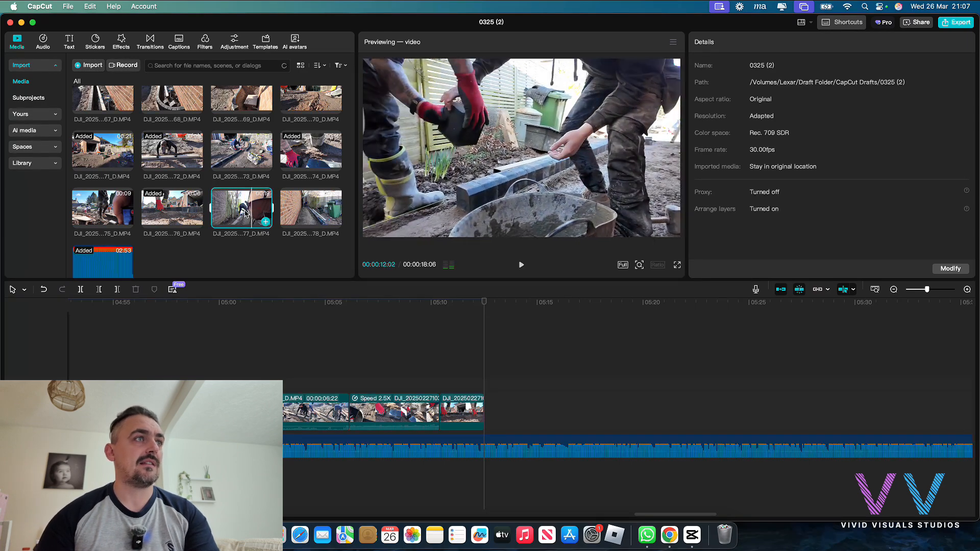
pyautogui.moveTo(239, 207); pyautogui.dragTo(486, 415)
pyautogui.press('space')
pyautogui.press('space')
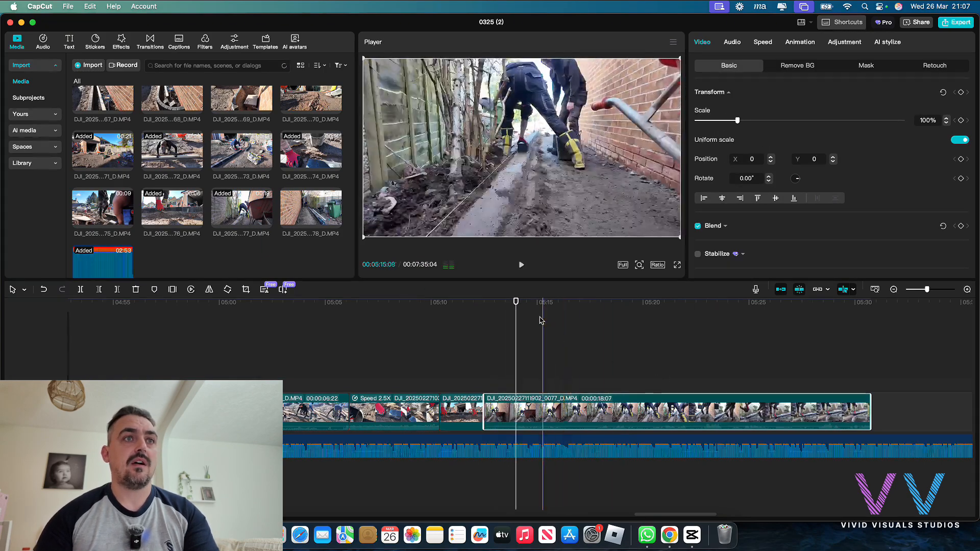
# - Mute the 77_D clip by lowering its volume to −∞ dB and play its opening from the start
pyautogui.moveTo(518, 307); pyautogui.dragTo(493, 358)
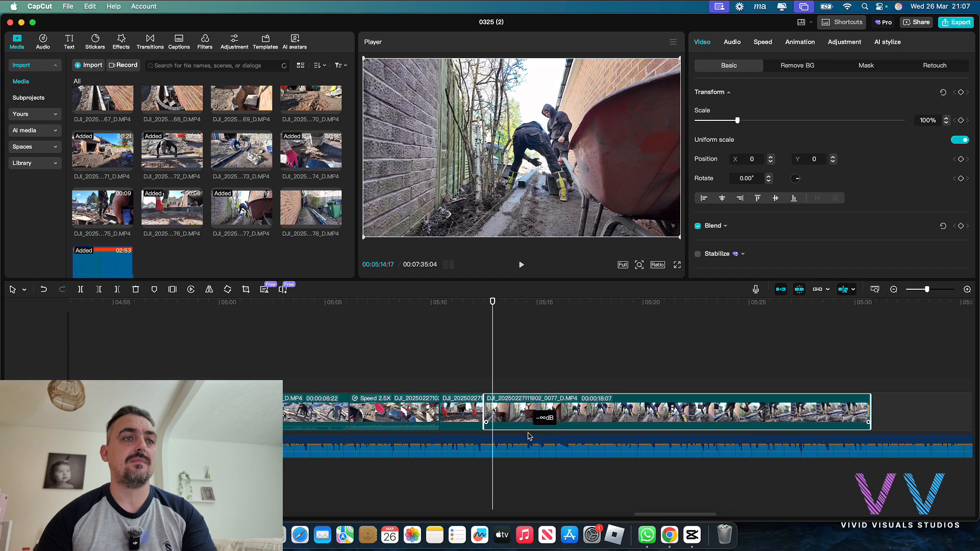
pyautogui.click(479, 305)
pyautogui.press('space')
pyautogui.press('space')
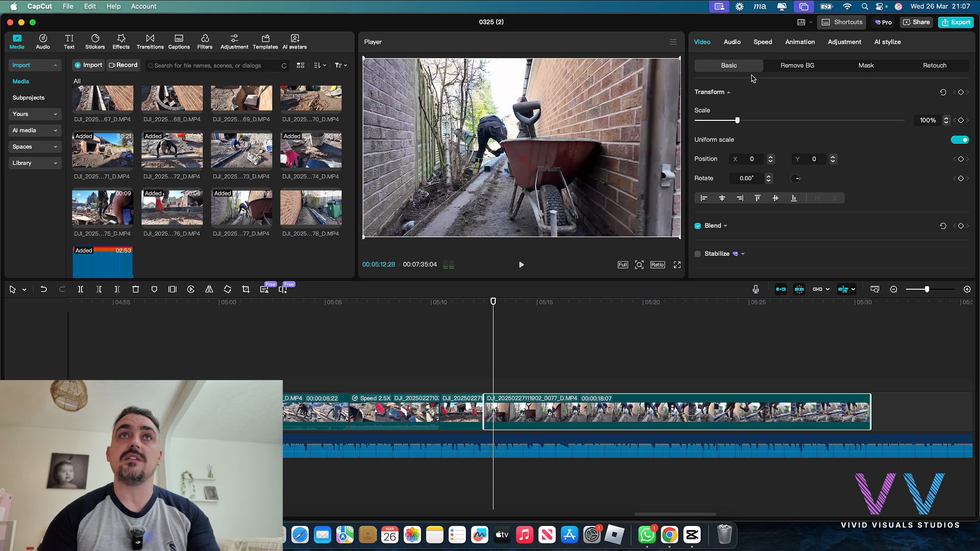
# - Try a uniform speed of 10.00x on the 77_D clip and play it back from its start
pyautogui.click(762, 43)
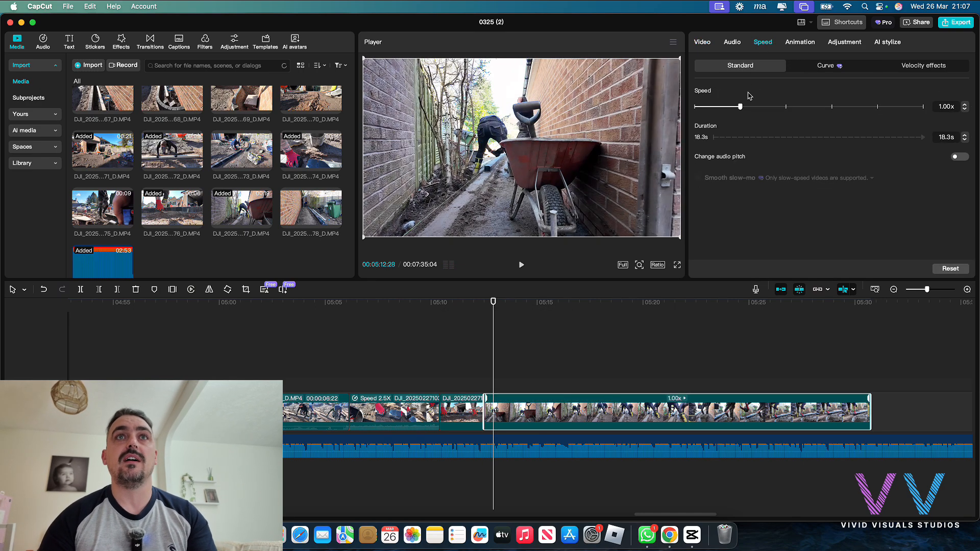
pyautogui.moveTo(740, 107); pyautogui.dragTo(879, 111)
pyautogui.click(484, 304)
pyautogui.press('space')
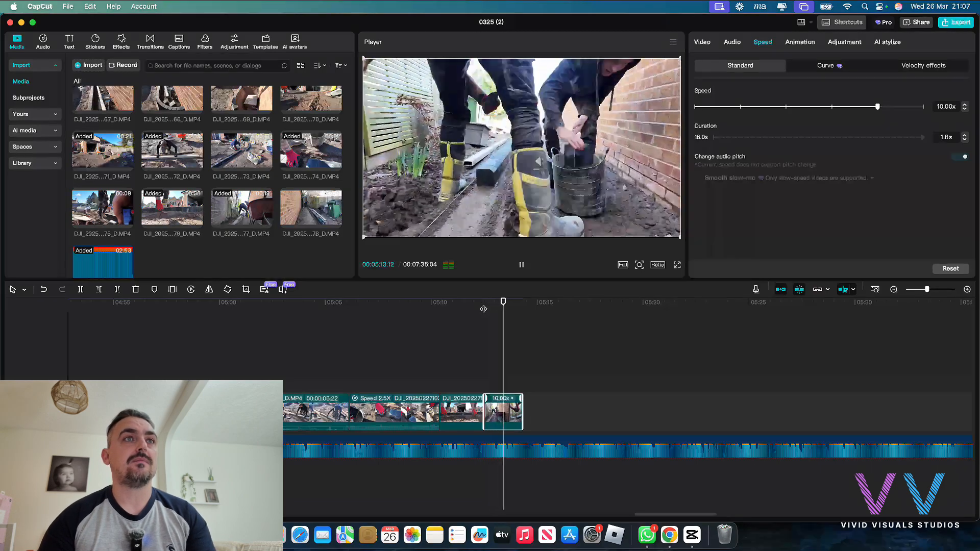
pyautogui.press('space')
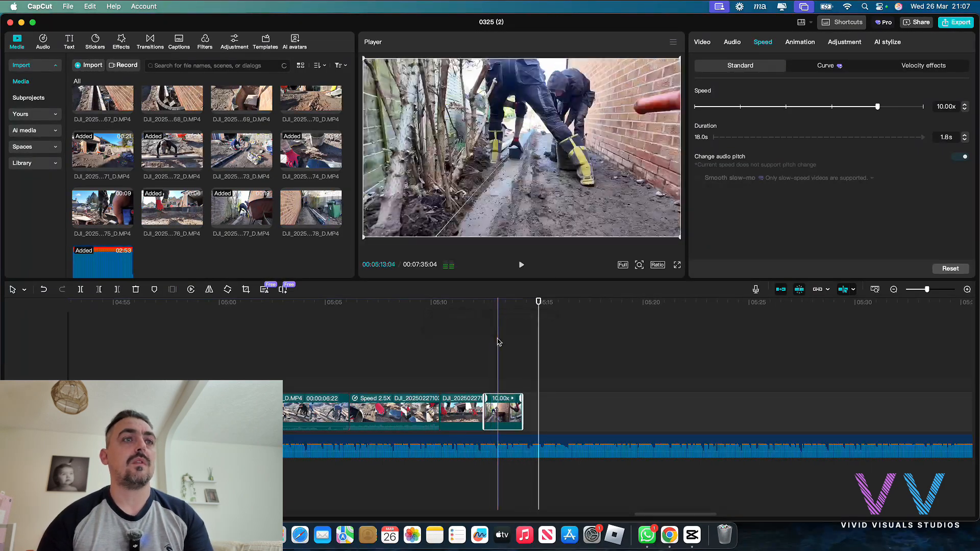
# - Try a slower uniform speed of 4.10x on the 77_D clip and replay it
pyautogui.moveTo(846, 113); pyautogui.dragTo(818, 108)
pyautogui.click(483, 312)
pyautogui.press('space')
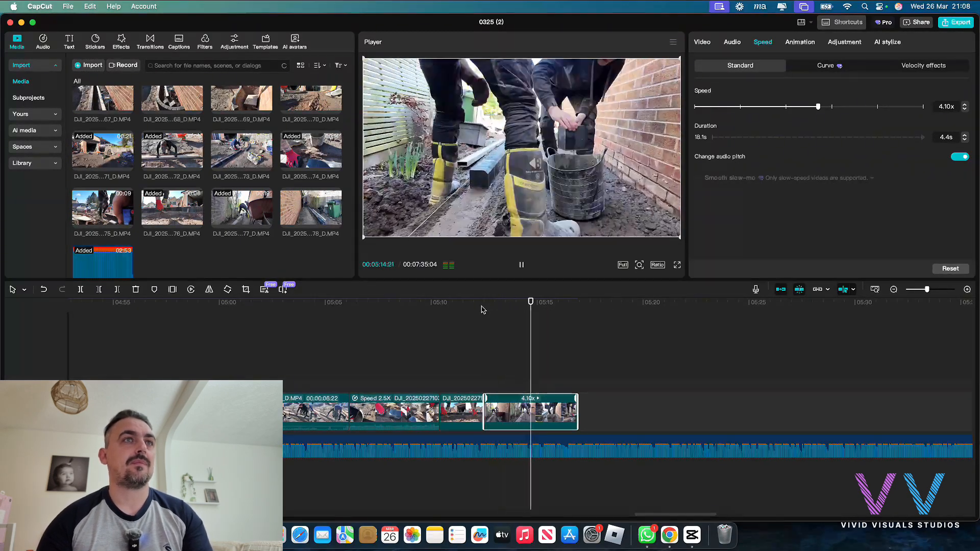
pyautogui.press('space')
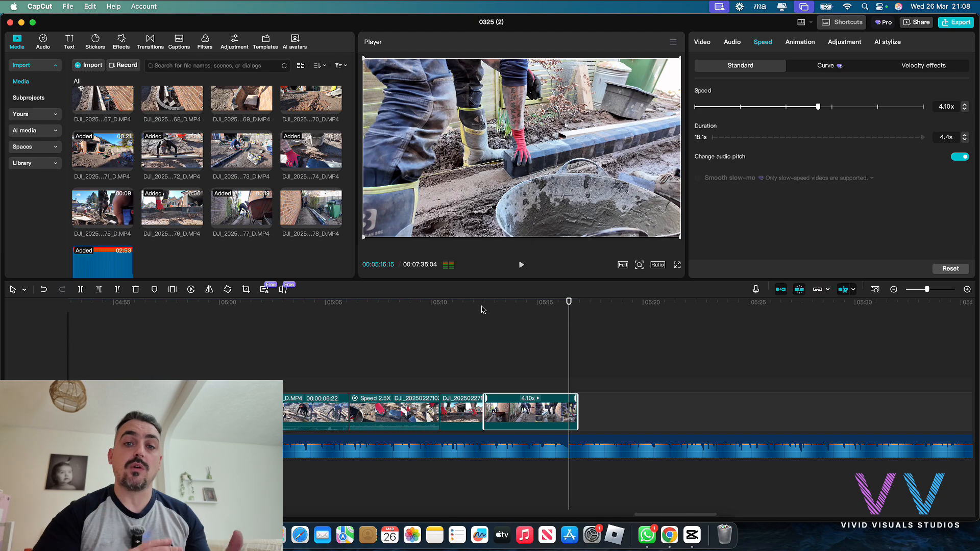
# - Undo the uniform speed changes on the 77_D clip back to 1.00x
pyautogui.press('super+z')
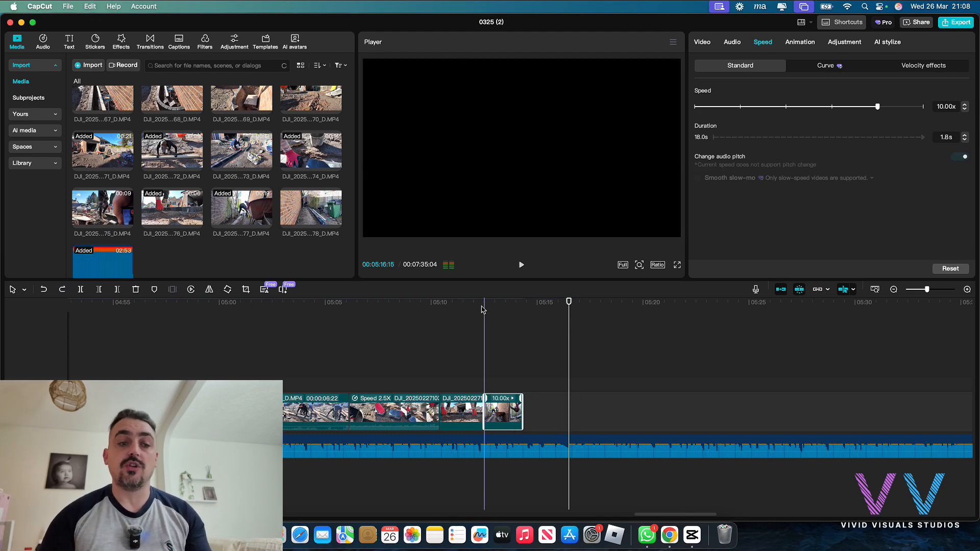
pyautogui.press('super+z')
pyautogui.press('super+z')
pyautogui.press('super+z')
pyautogui.press('super+z')
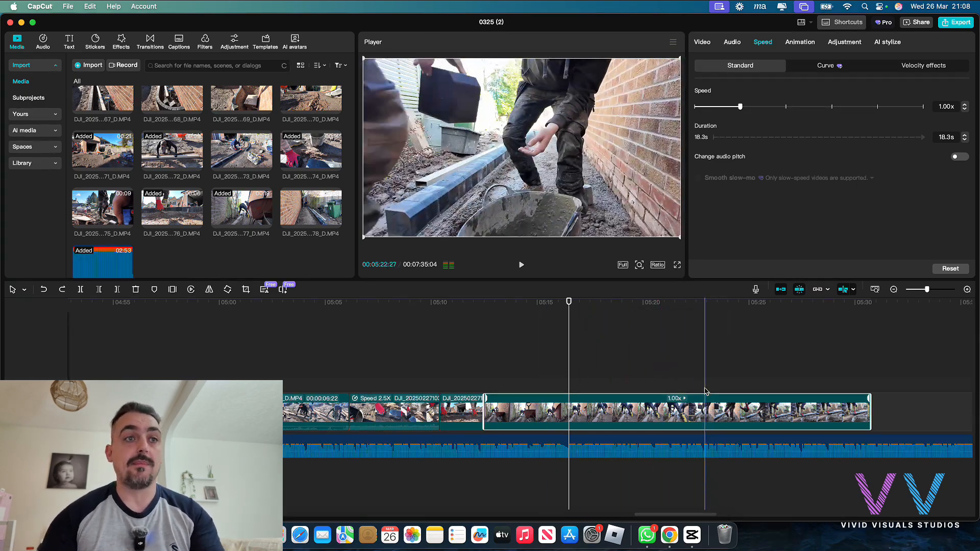
# - Apply the Montage speed curve to the 77_D clip and play back the result
pyautogui.click(485, 321)
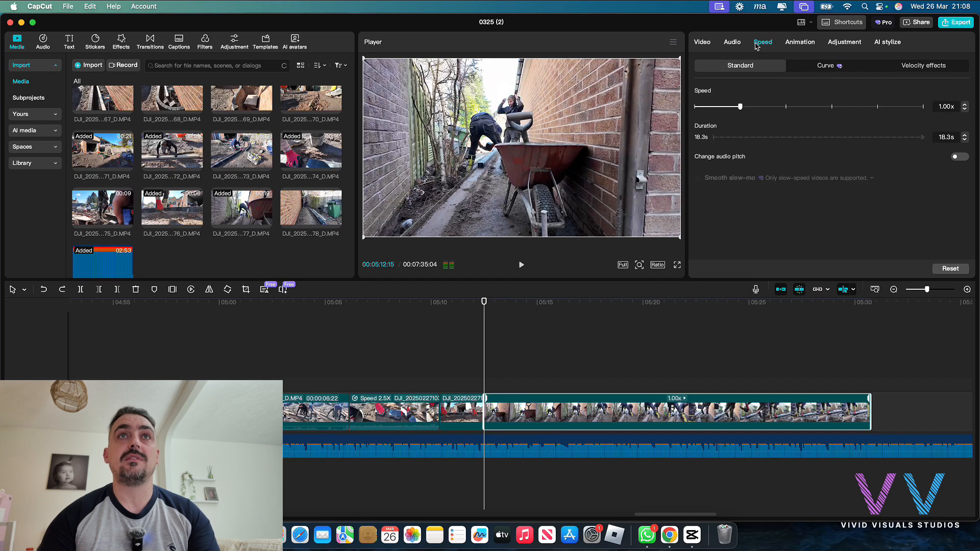
pyautogui.click(838, 75)
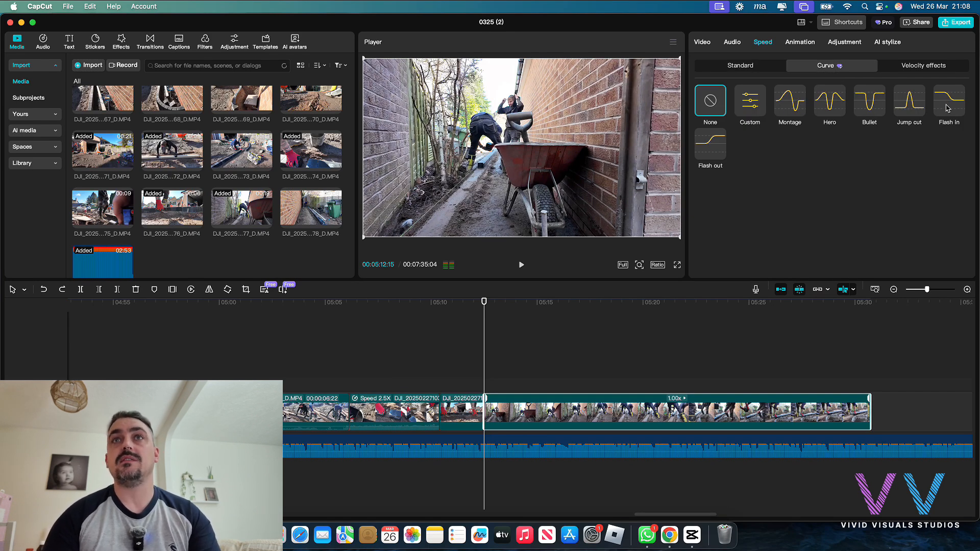
pyautogui.click(798, 105)
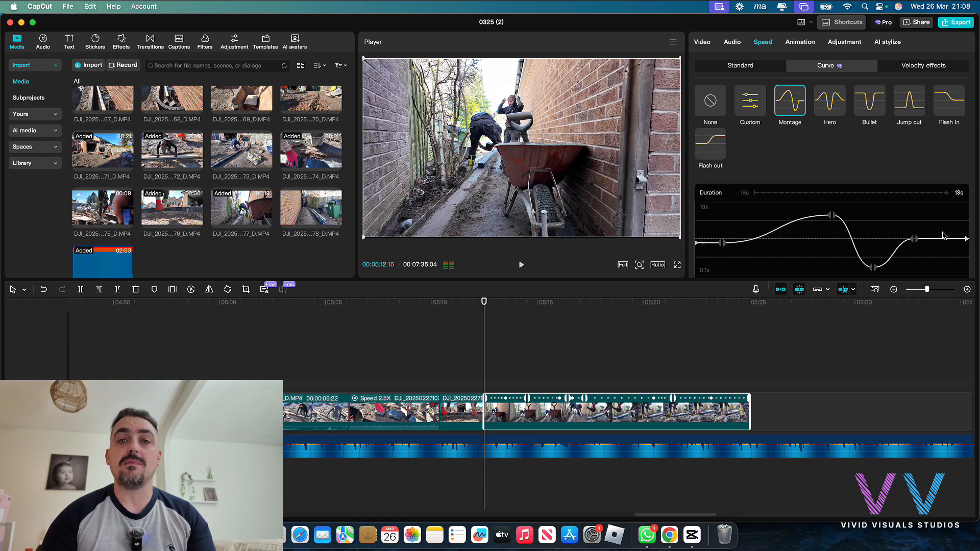
pyautogui.click(637, 306)
pyautogui.press('space')
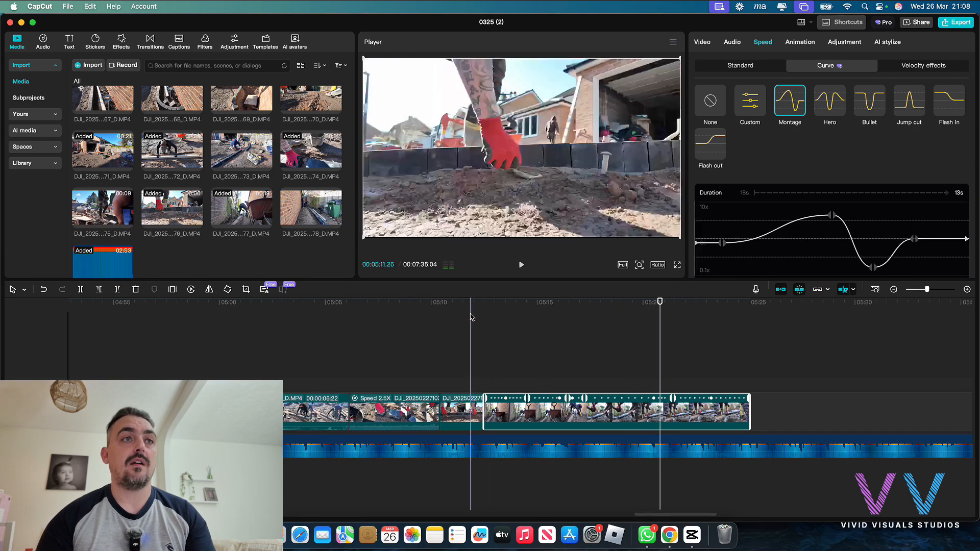
pyautogui.click(470, 311)
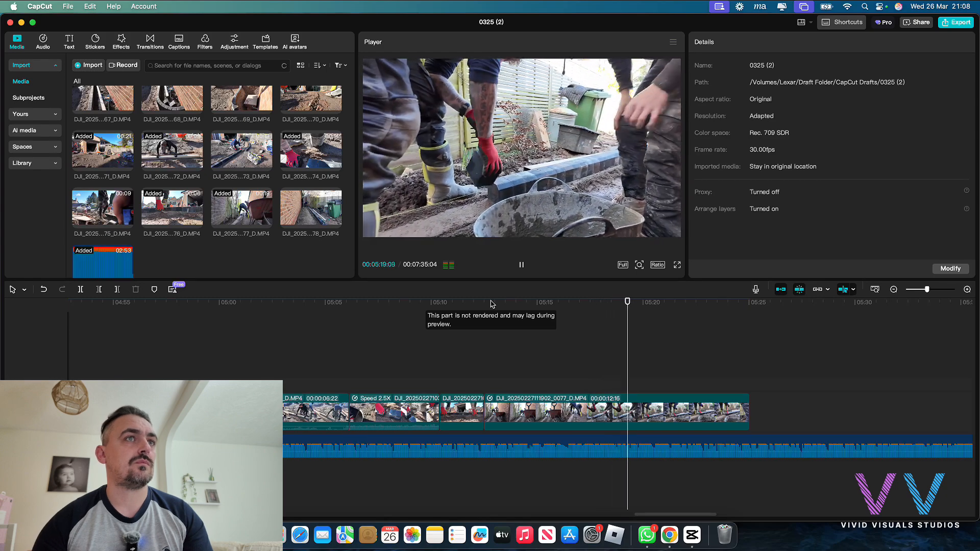
pyautogui.press('space')
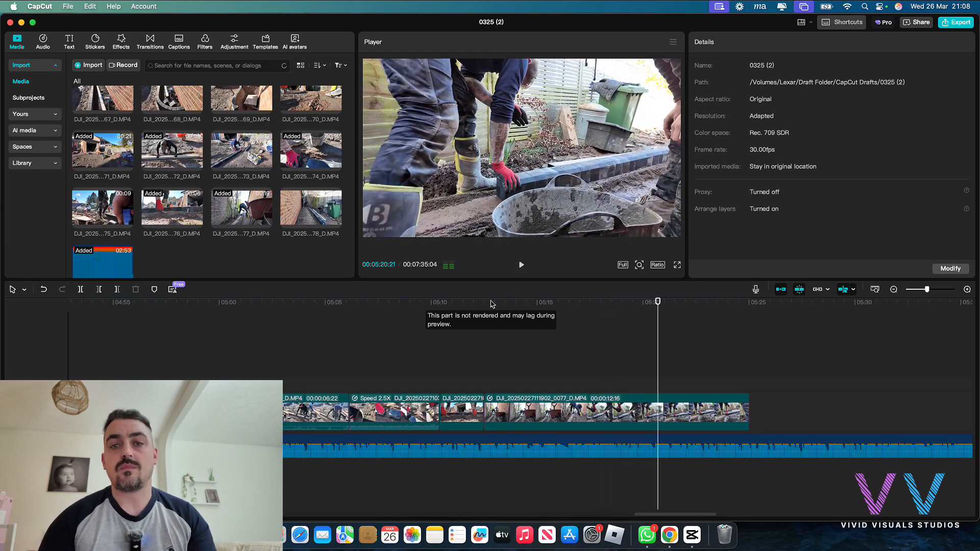
# - Raise the last two points of the 77_D clip's Montage curve to about 5.44x
pyautogui.click(533, 412)
pyautogui.click(763, 43)
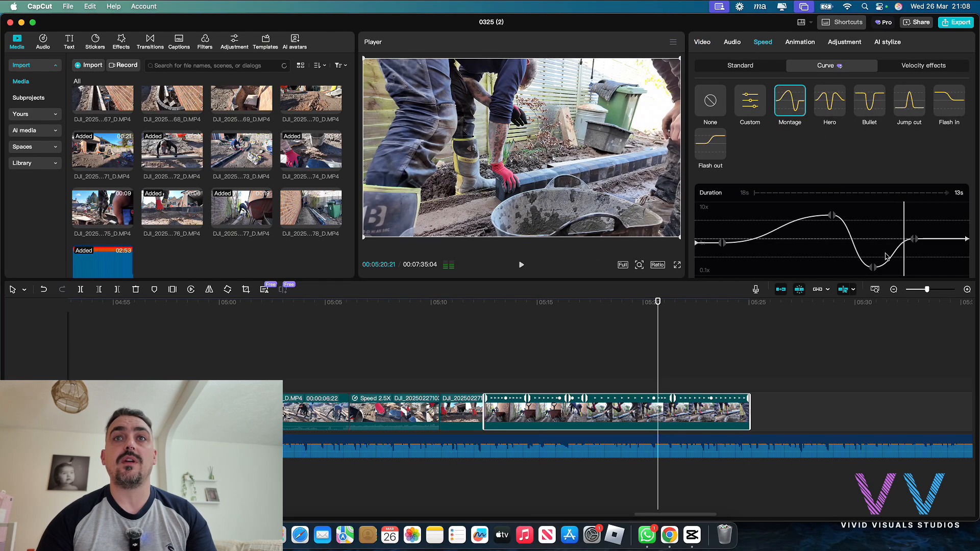
pyautogui.moveTo(915, 243); pyautogui.dragTo(912, 225)
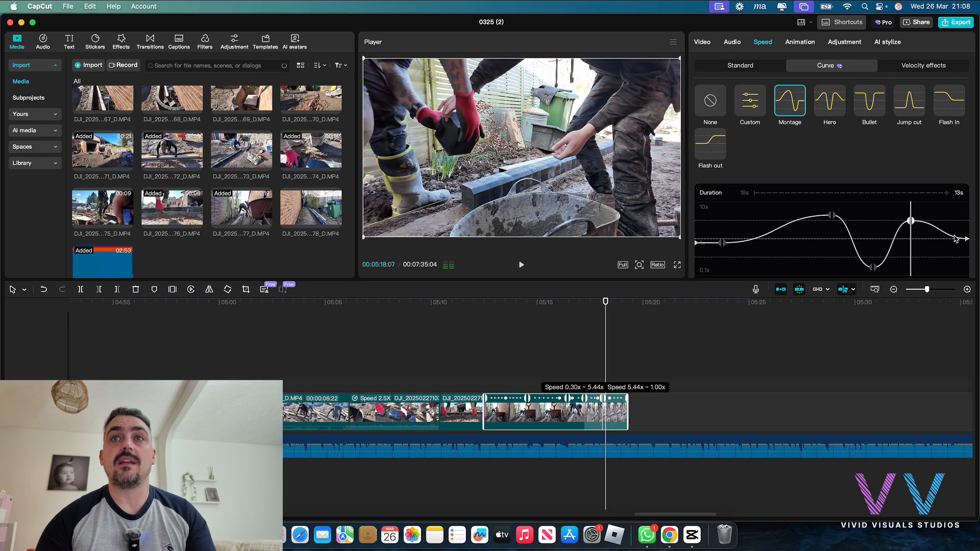
pyautogui.moveTo(967, 239); pyautogui.dragTo(970, 225)
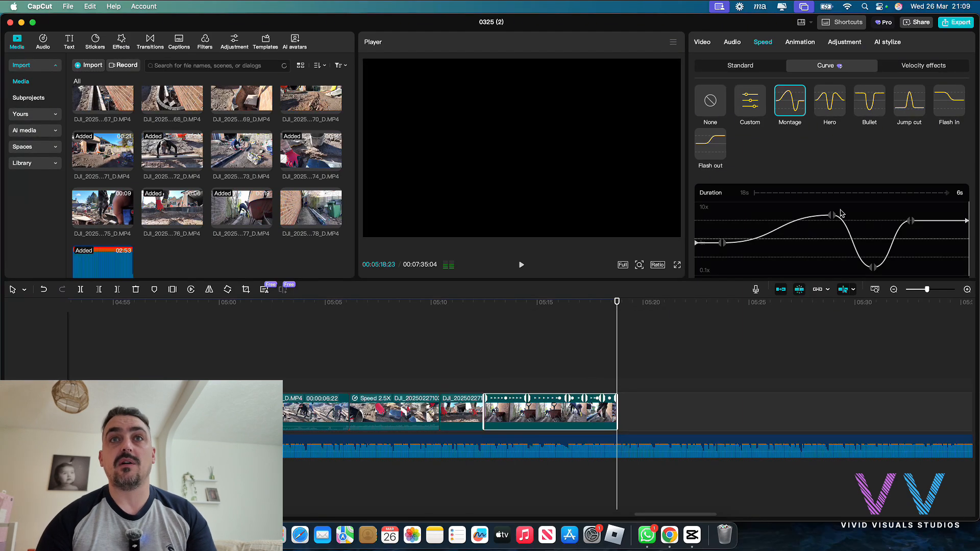
# - Move the 77_D curve's peak and slow-motion dip earlier and raise its first inner point level with the peak
pyautogui.moveTo(832, 218); pyautogui.dragTo(779, 223)
pyautogui.moveTo(867, 268); pyautogui.dragTo(849, 267)
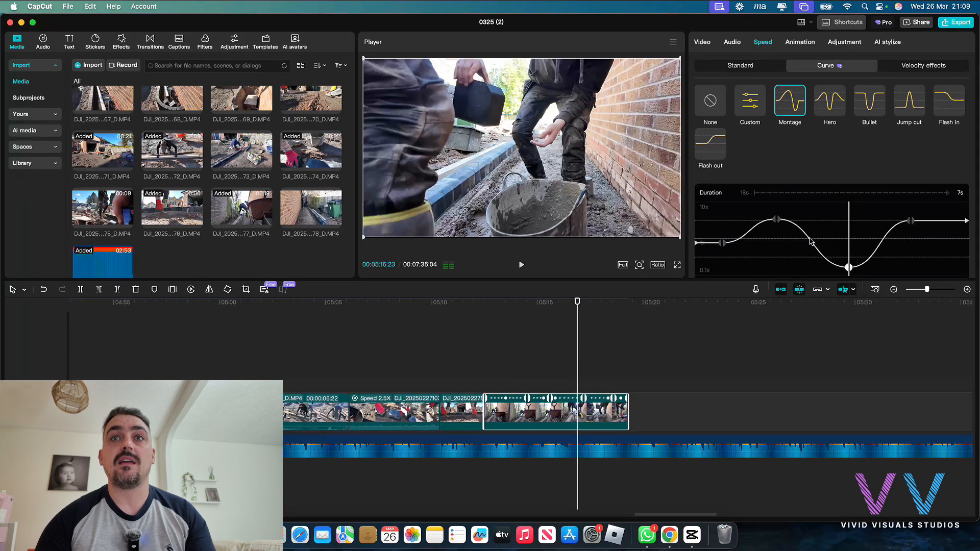
pyautogui.click(810, 238)
pyautogui.moveTo(776, 219)
pyautogui.mouseDown()
pyautogui.moveTo(792, 212)
pyautogui.moveTo(782, 220)
pyautogui.mouseUp()
pyautogui.moveTo(725, 243); pyautogui.dragTo(726, 221)
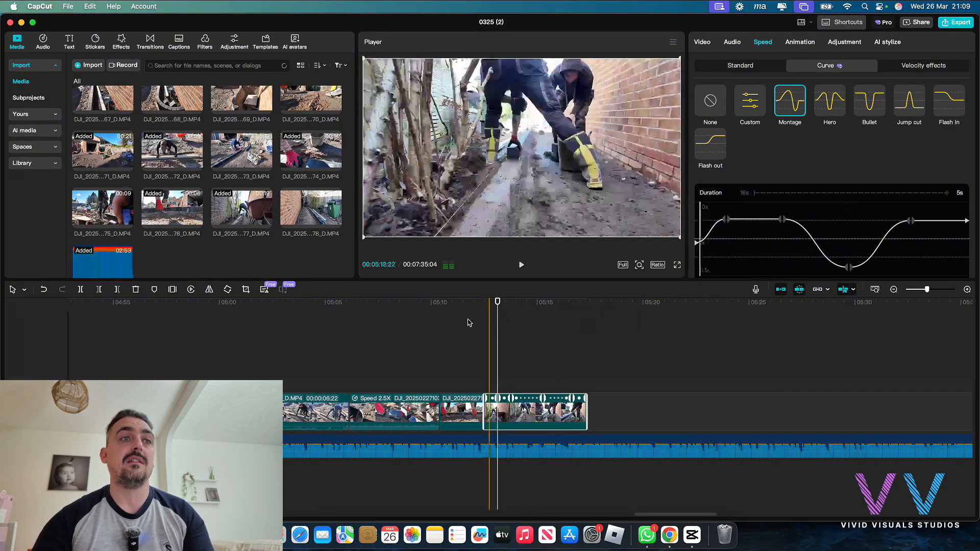
# - Play back the 77_D clip from its start to check the reshaped speed curve
pyautogui.click(483, 300)
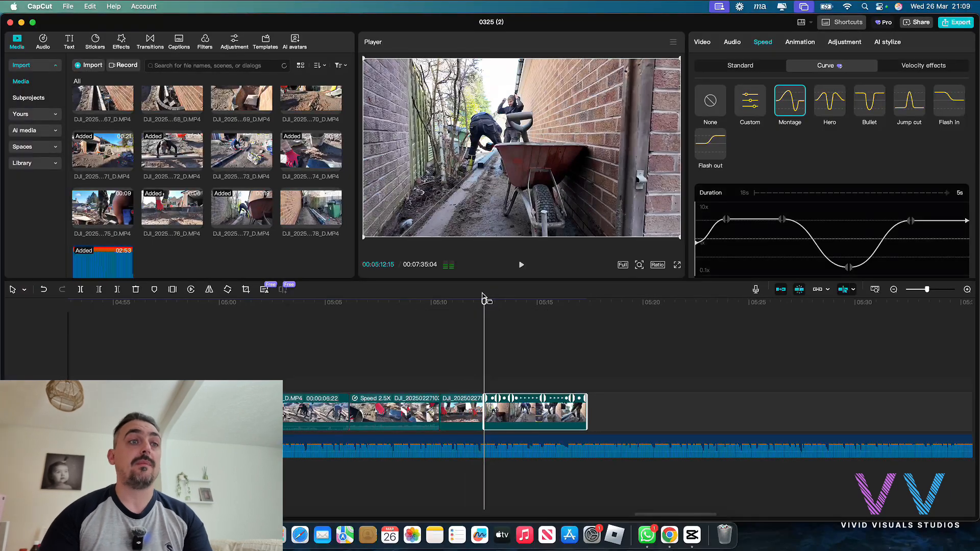
pyautogui.press('space')
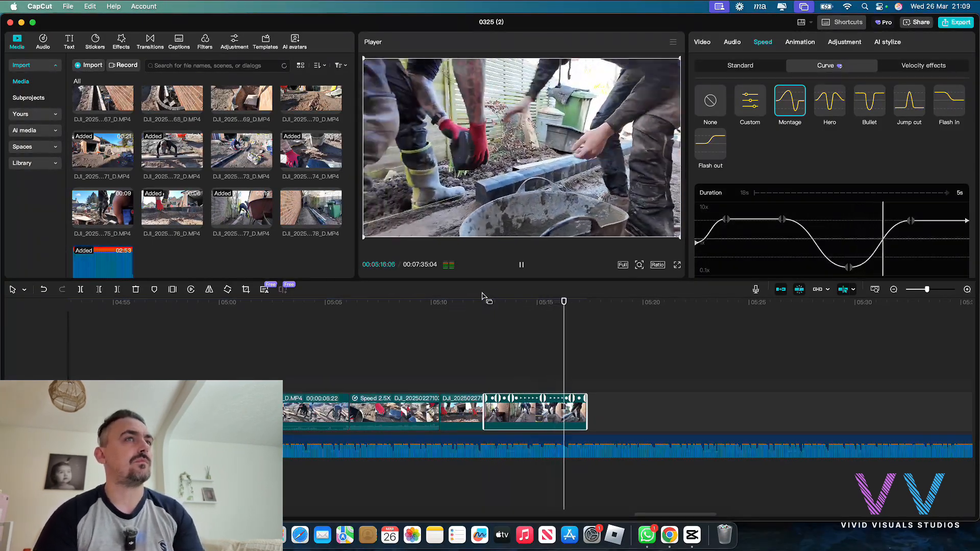
pyautogui.press('space')
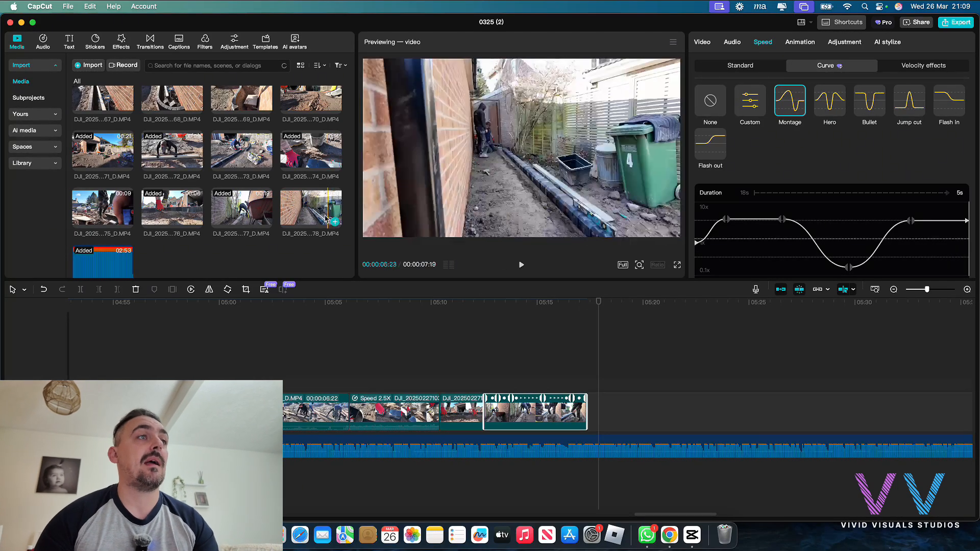
# - Append the 78_D clip after the 77_D clip on the video track and scrub through its opening
pyautogui.click(310, 210)
pyautogui.moveTo(310, 209); pyautogui.dragTo(594, 406)
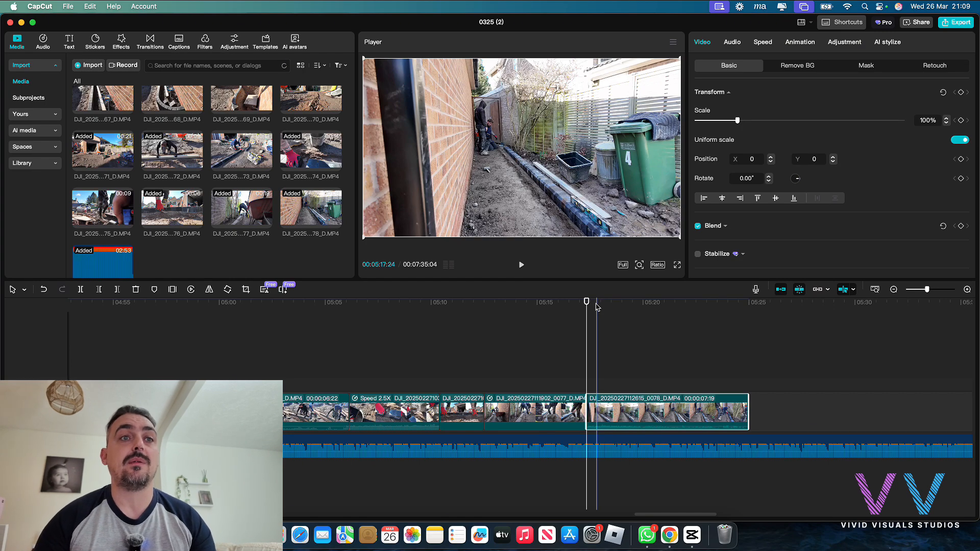
pyautogui.moveTo(612, 306); pyautogui.dragTo(623, 306)
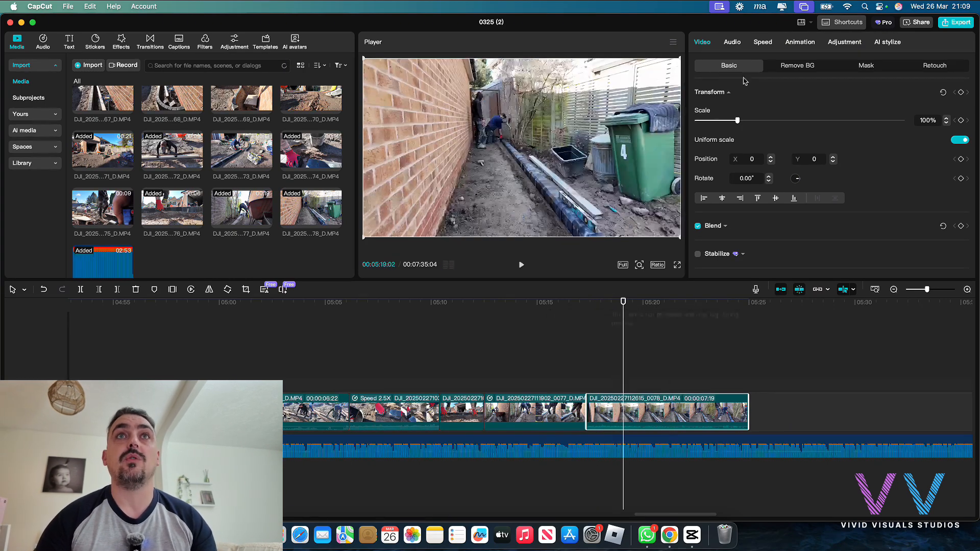
# - Try the Custom speed curve on the 78_D clip and reset the curve to None
pyautogui.click(761, 41)
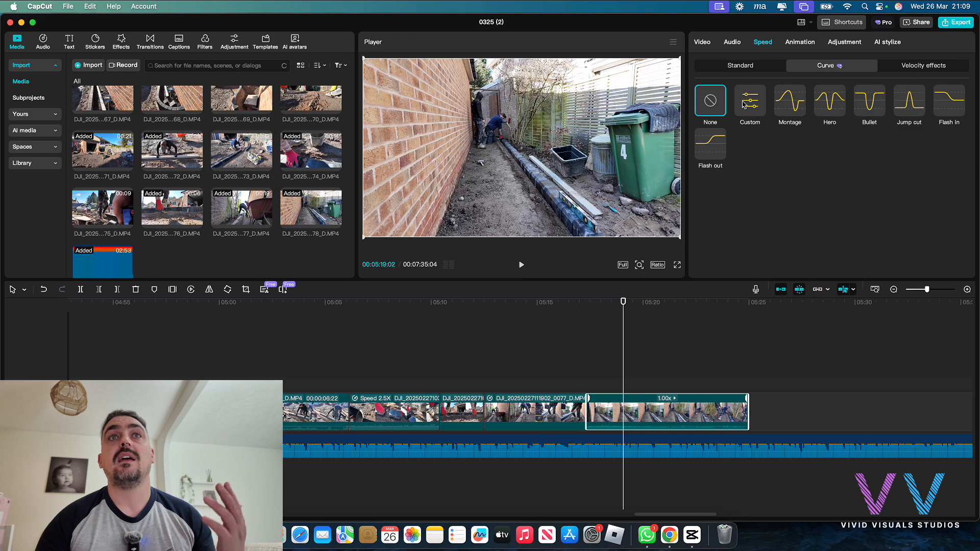
pyautogui.click(747, 101)
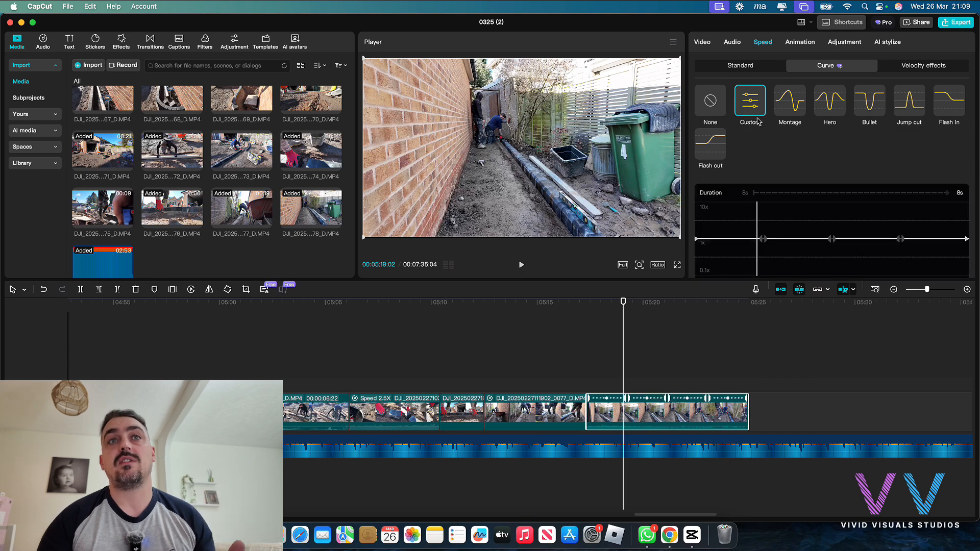
pyautogui.click(717, 104)
# - Slow the 78_D clip to a standard speed of 0.51x and play it back from its start
pyautogui.click(735, 67)
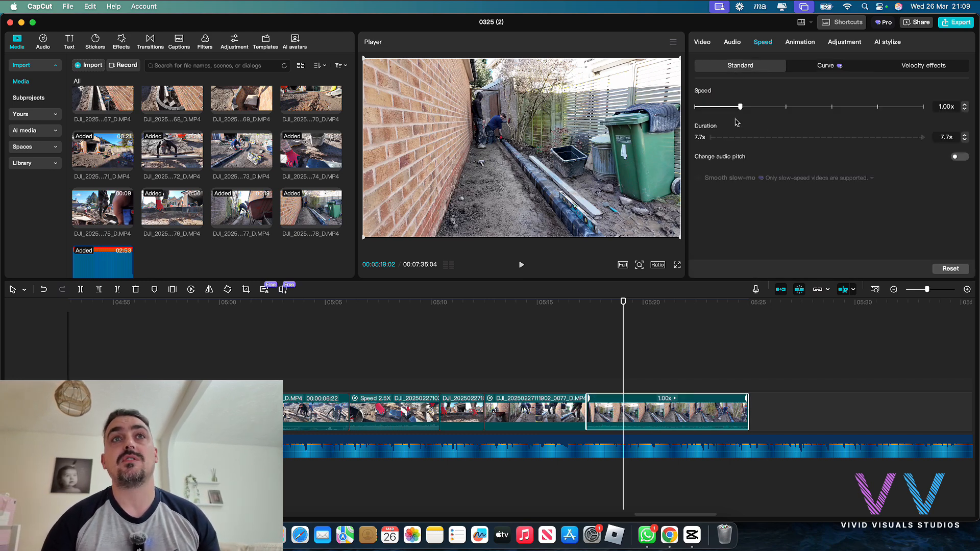
pyautogui.moveTo(737, 109); pyautogui.dragTo(726, 110)
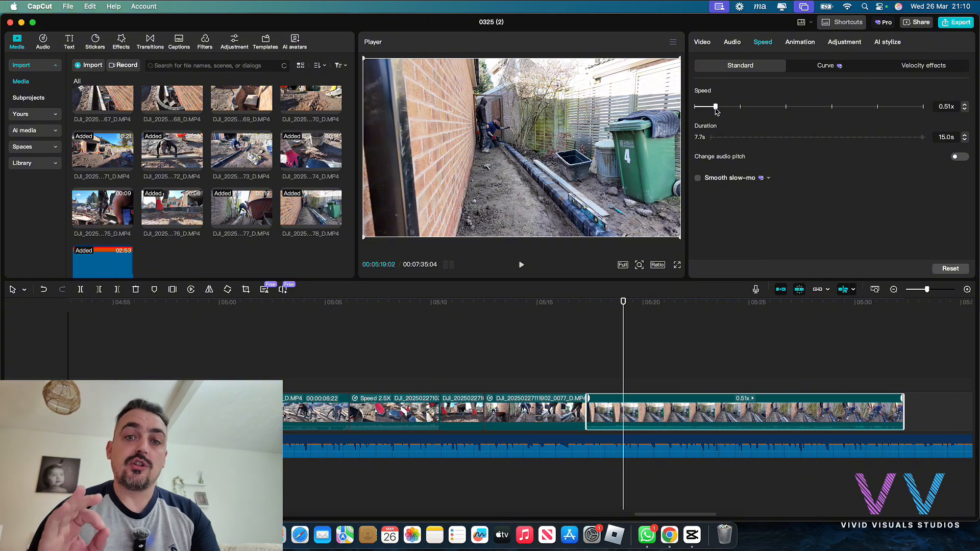
pyautogui.press('space')
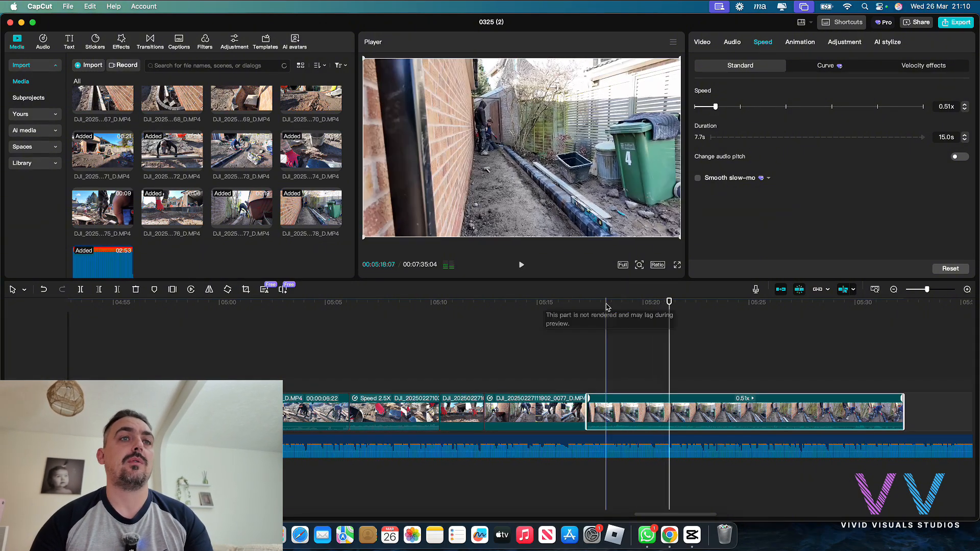
pyautogui.click(583, 309)
pyautogui.press('space')
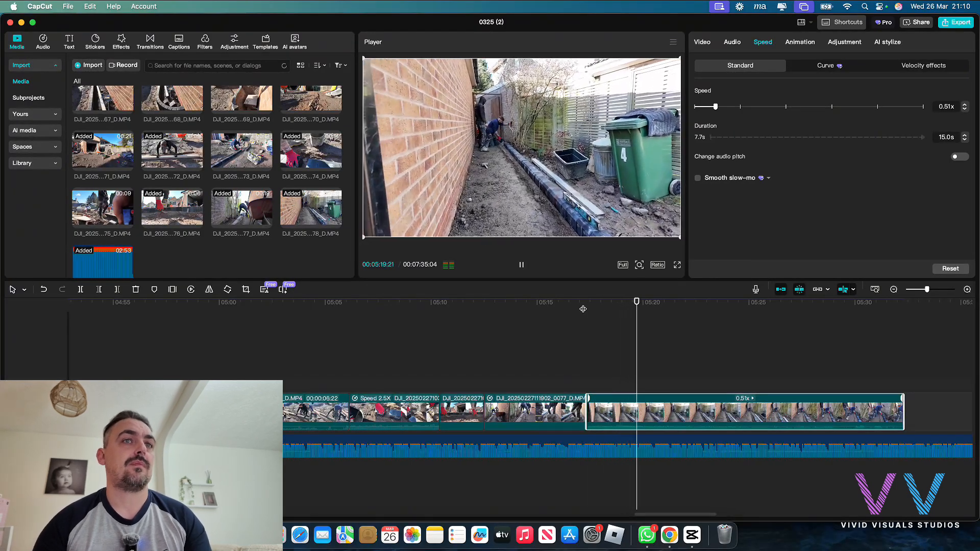
# - Trim the end of the 78_D clip back to the playhead, and split off and delete the music running past it
pyautogui.press('space')
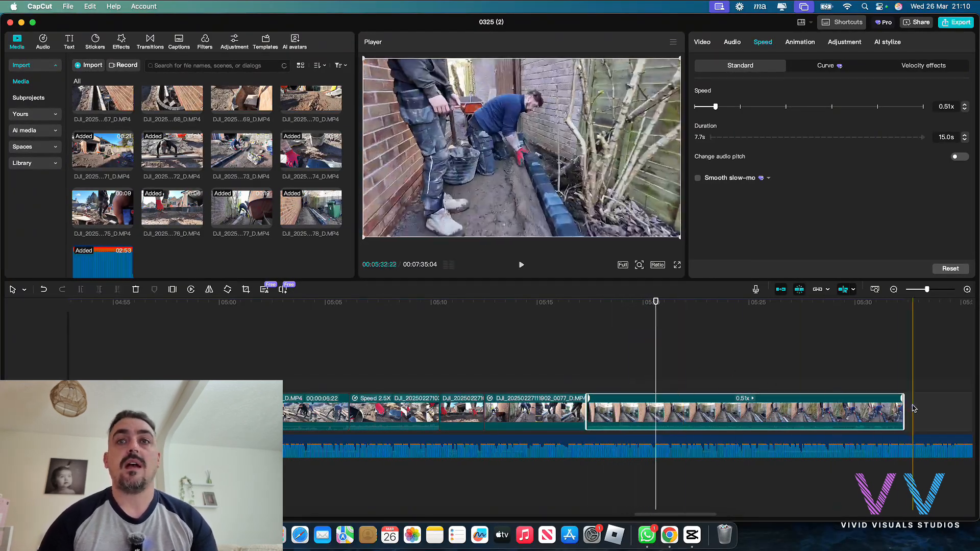
pyautogui.moveTo(902, 413); pyautogui.dragTo(655, 431)
pyautogui.click(659, 450)
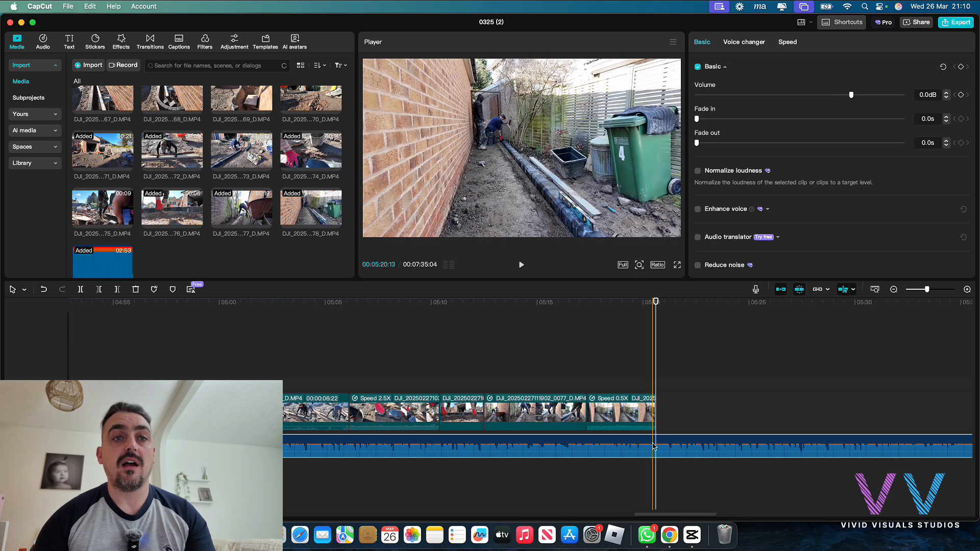
pyautogui.press('super+b')
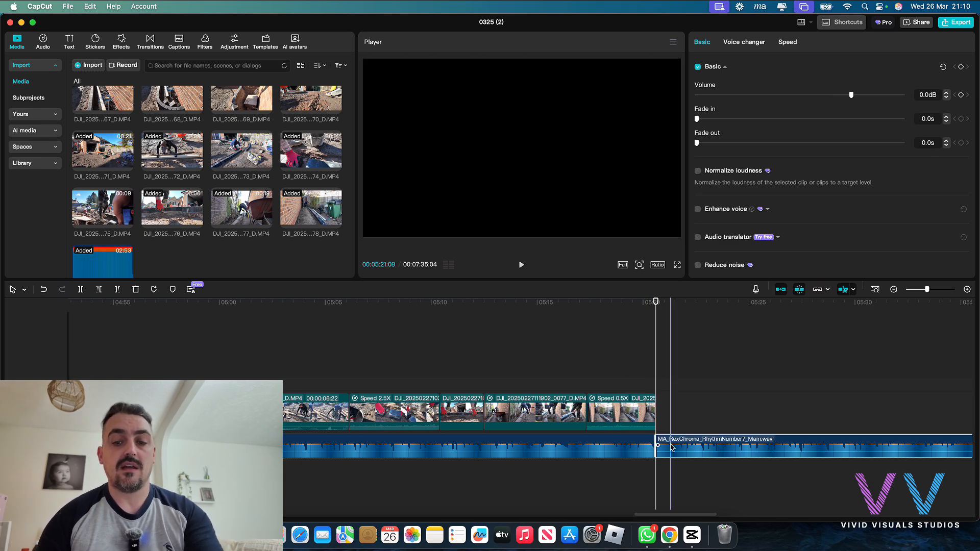
pyautogui.press('Delete')
# - Add a 2.3 s fade-out to the end of the music track and play back the closing seconds
pyautogui.click(679, 443)
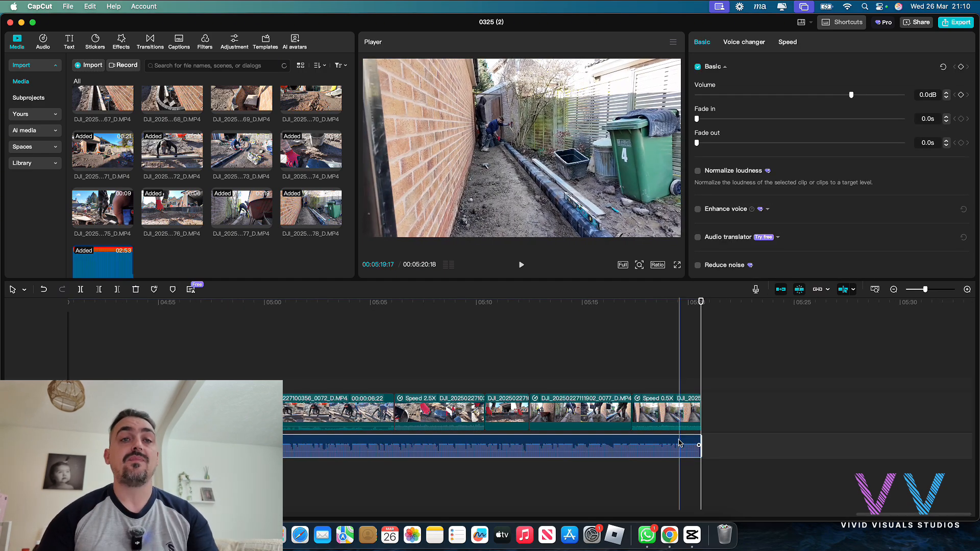
pyautogui.click(699, 450)
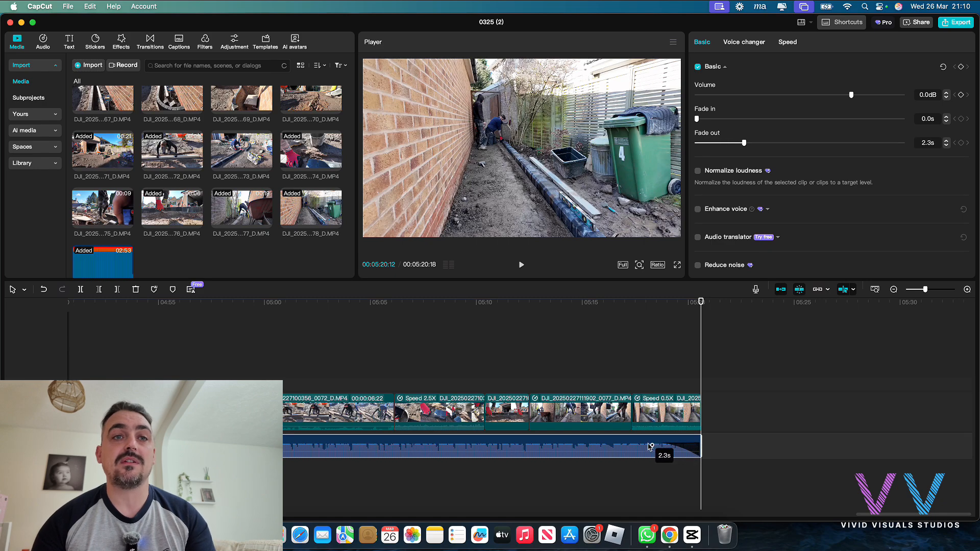
pyautogui.click(627, 314)
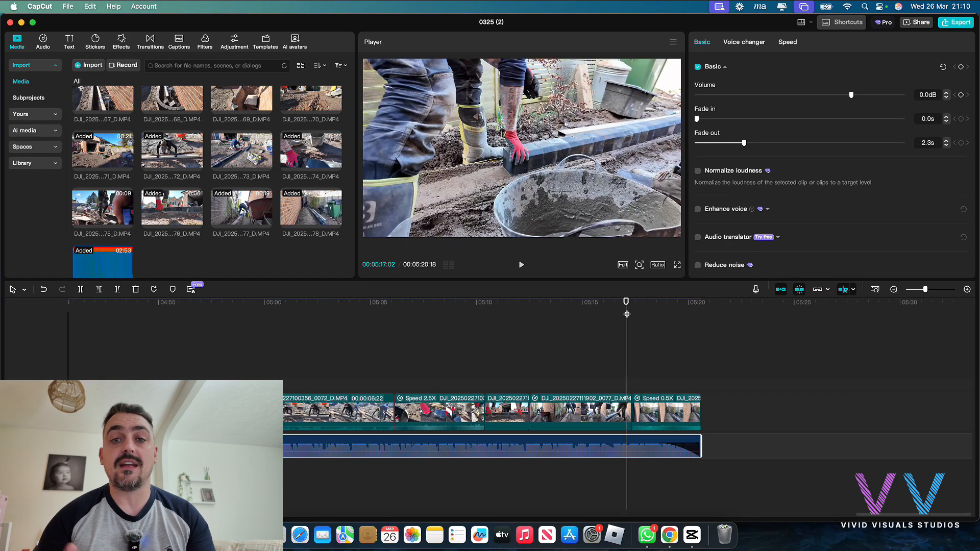
pyautogui.press('space')
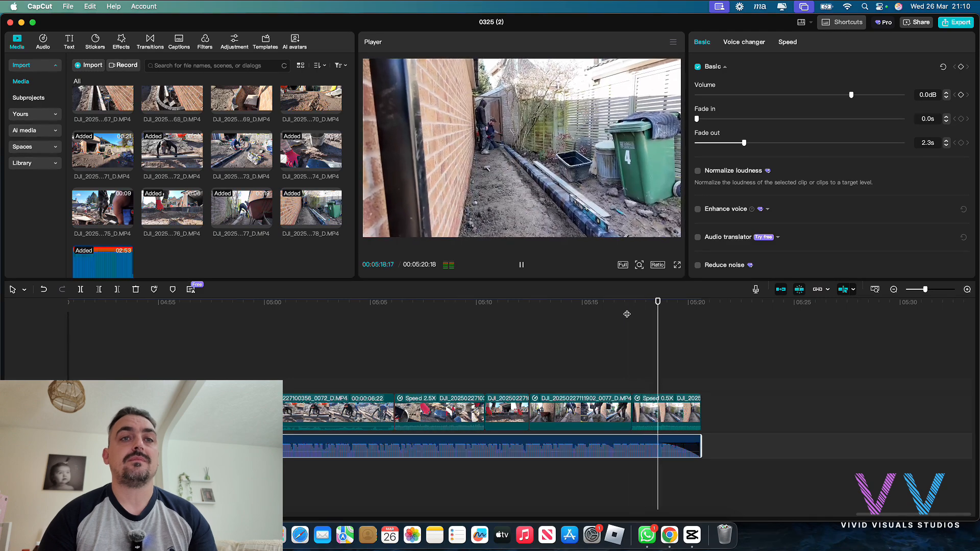